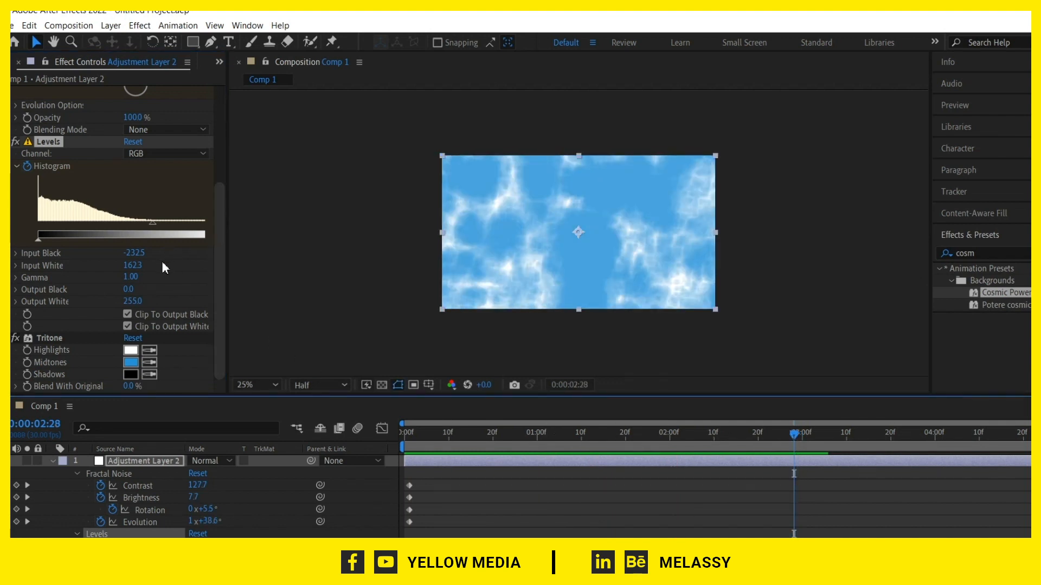
- Undo the last change to the Levels Input Black value
{"action": "key", "text": "ctrl+z"}
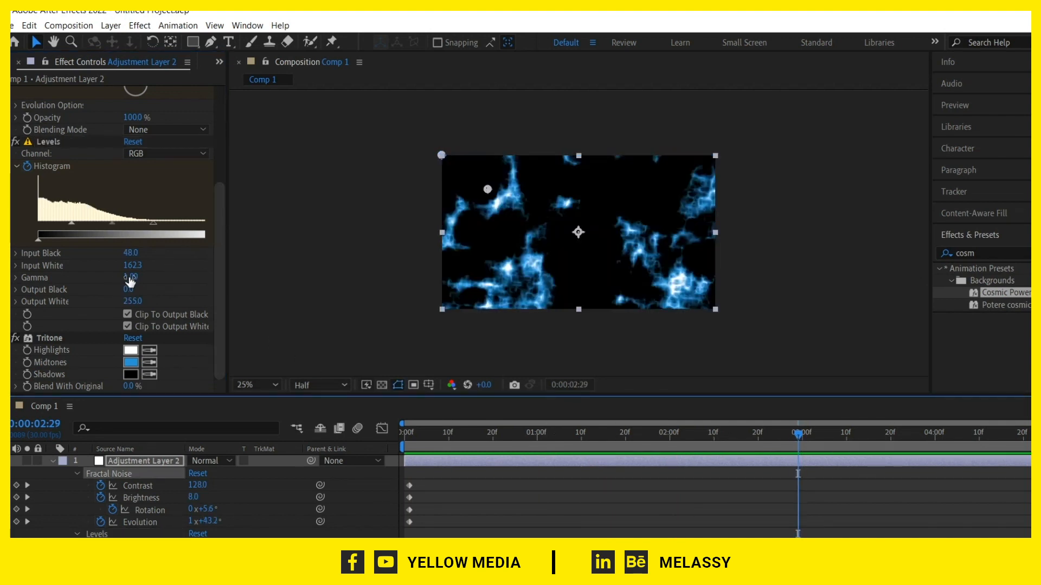
- Try a Levels Gamma of 5.00 in a playback preview and undo the change
{"action": "left_click_drag", "start_coordinate": [130, 278], "coordinate": [723, 320]}
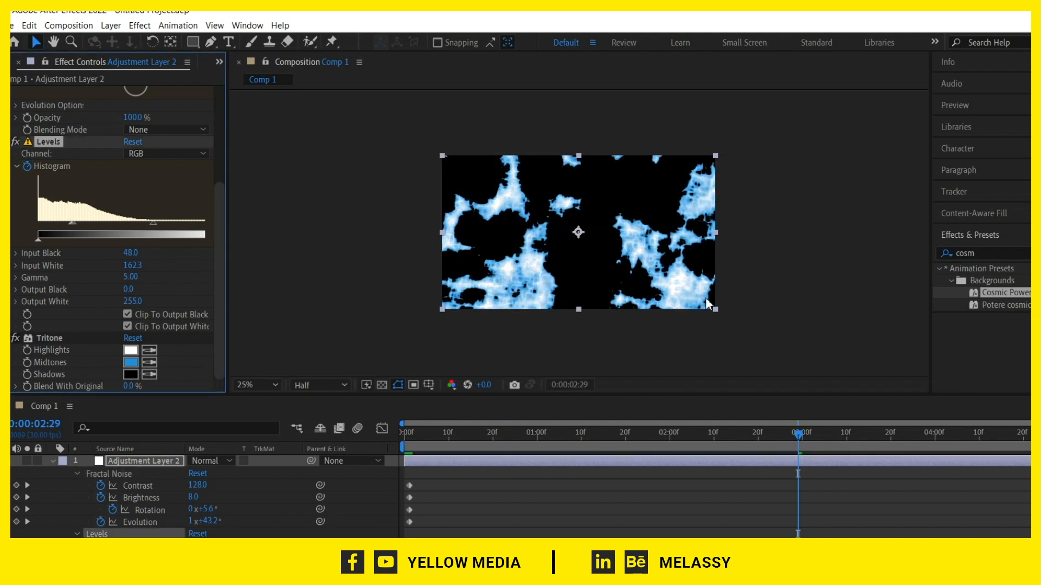
{"action": "key", "text": "space"}
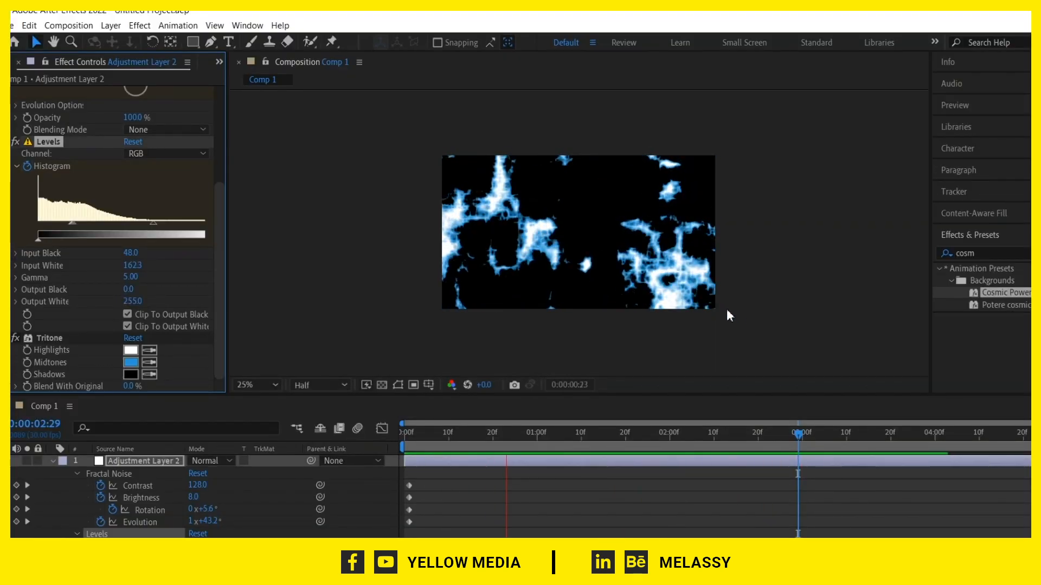
{"action": "left_click", "coordinate": [832, 517]}
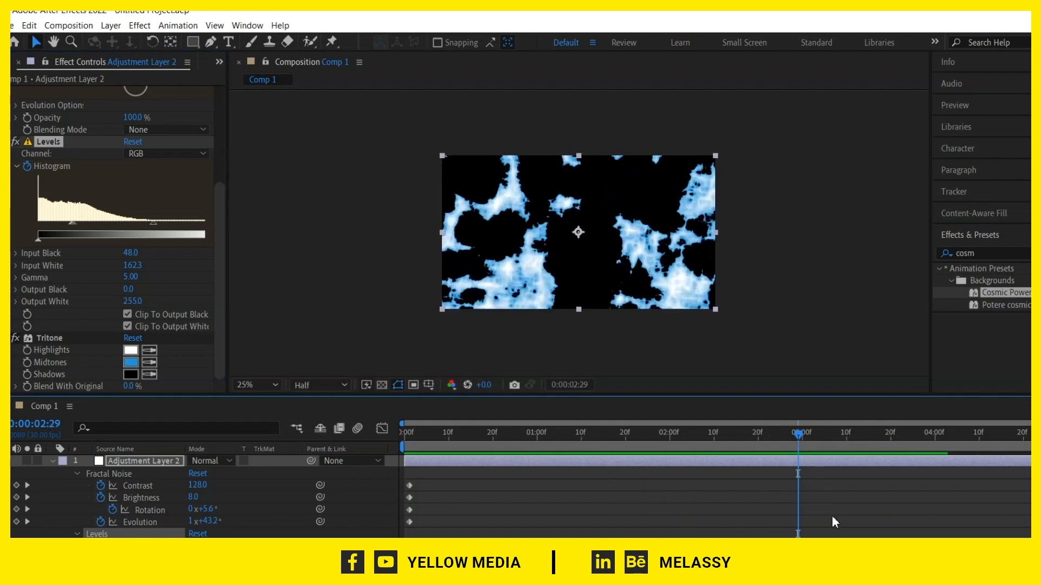
{"action": "key", "text": "ctrl+z"}
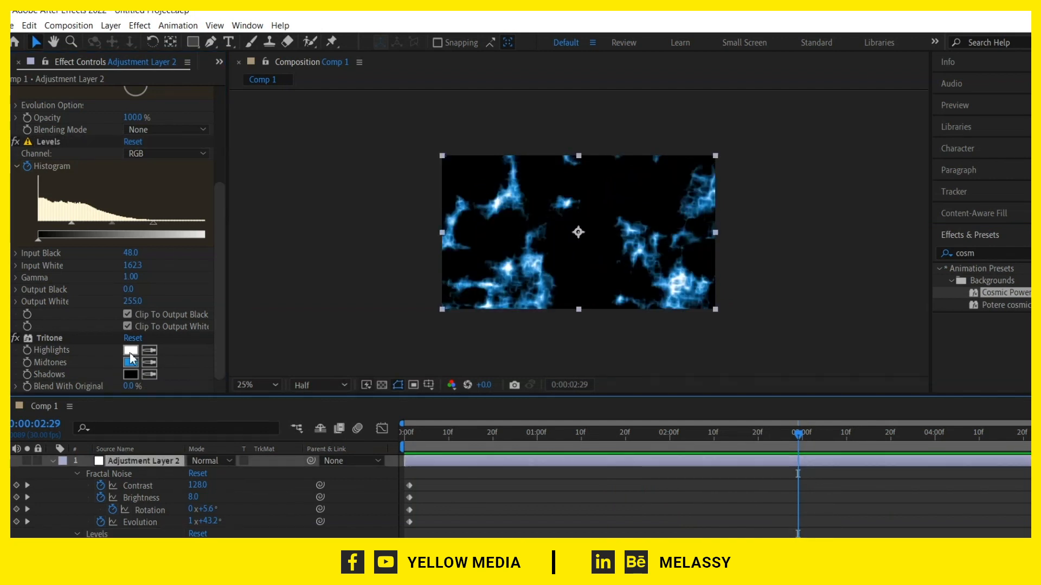
{"action": "left_click", "coordinate": [154, 317]}
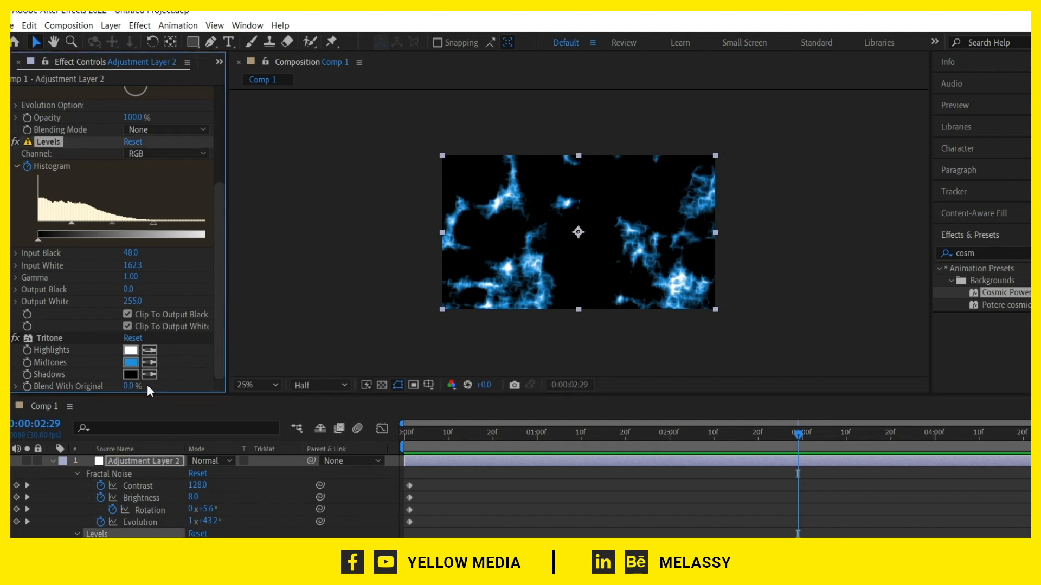
- Set the Tritone Shadows color to orange E1860E
{"action": "left_click", "coordinate": [131, 375]}
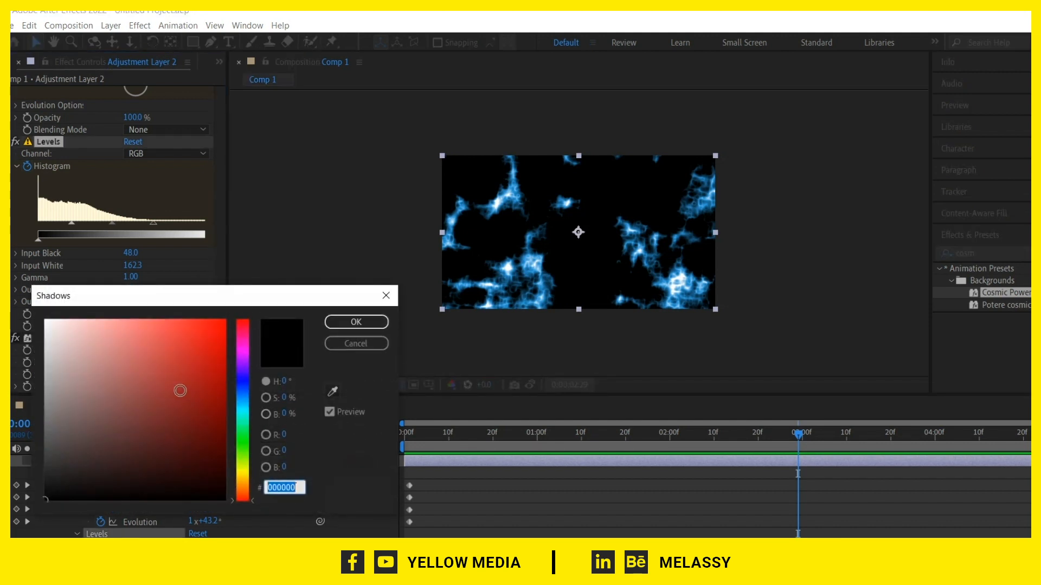
{"action": "left_click", "coordinate": [46, 319]}
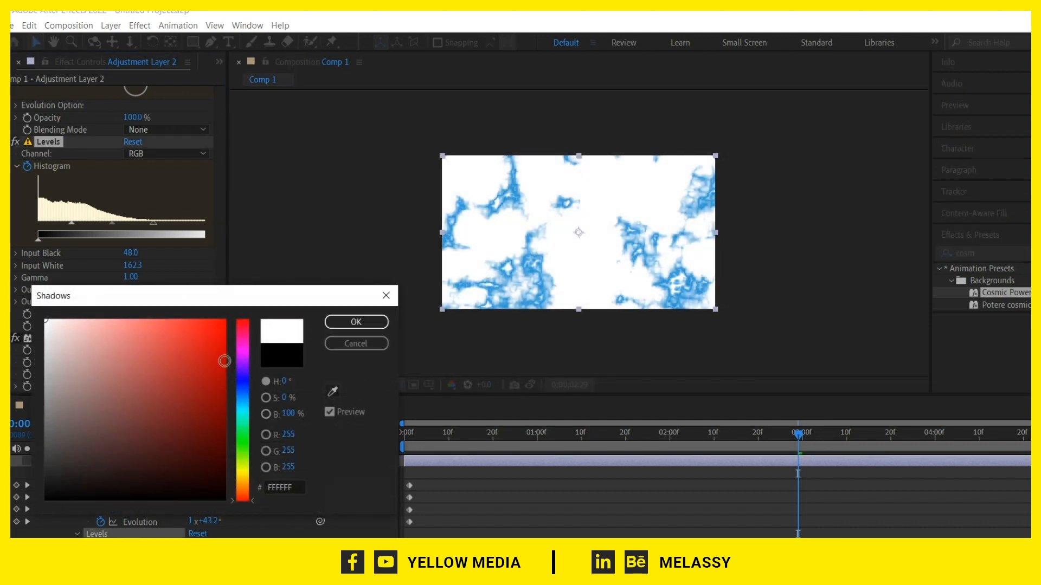
{"action": "left_click_drag", "start_coordinate": [242, 389], "coordinate": [240, 404]}
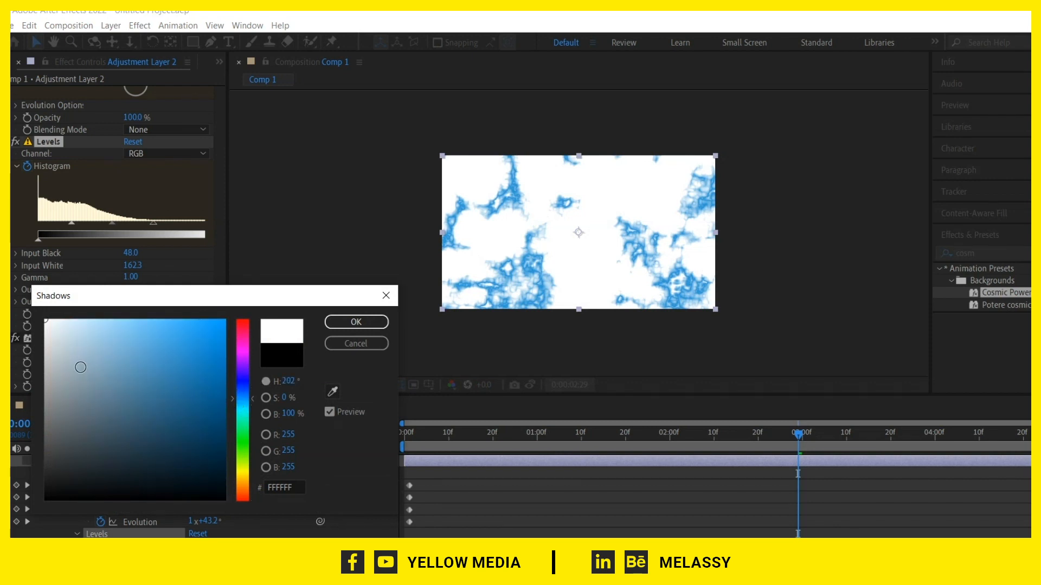
{"action": "mouse_move", "coordinate": [80, 368]}
{"action": "left_mouse_down"}
{"action": "mouse_move", "coordinate": [169, 390]}
{"action": "mouse_move", "coordinate": [160, 395]}
{"action": "left_mouse_up"}
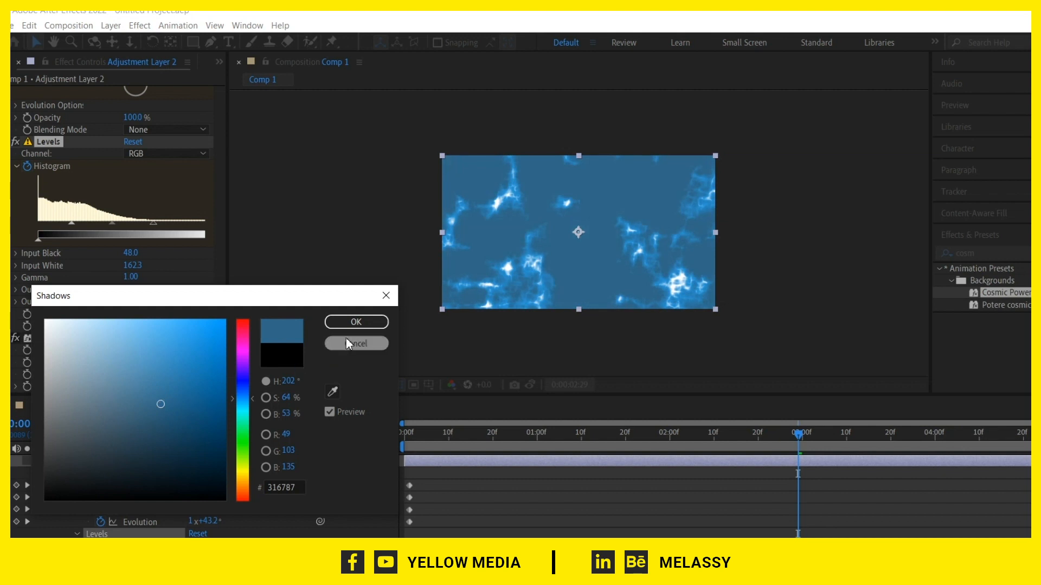
{"action": "mouse_move", "coordinate": [242, 469]}
{"action": "left_mouse_down"}
{"action": "mouse_move", "coordinate": [219, 337]}
{"action": "mouse_move", "coordinate": [193, 334]}
{"action": "mouse_move", "coordinate": [234, 334]}
{"action": "mouse_move", "coordinate": [259, 483]}
{"action": "left_mouse_up"}
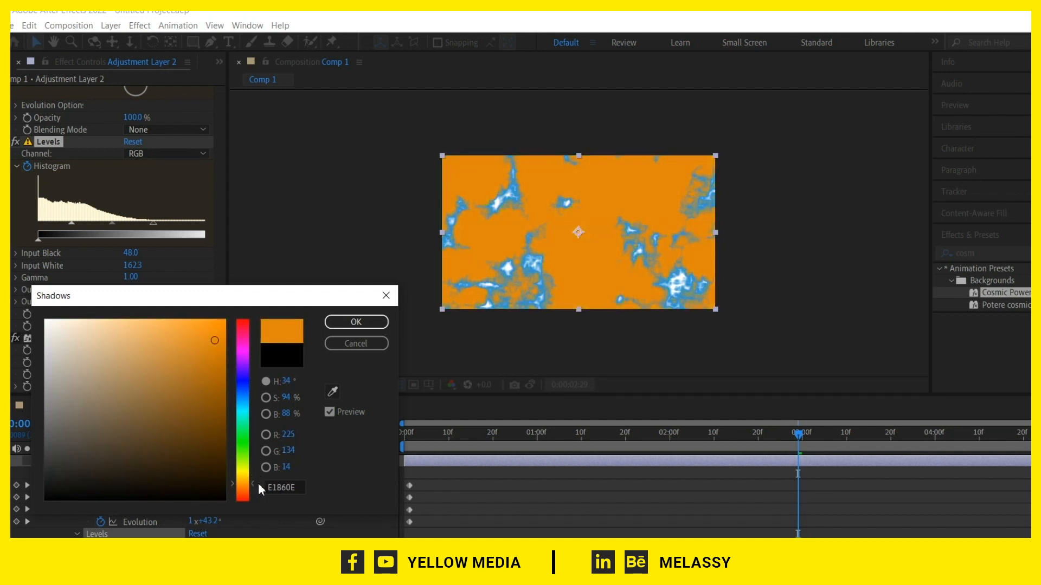
{"action": "left_click", "coordinate": [372, 325]}
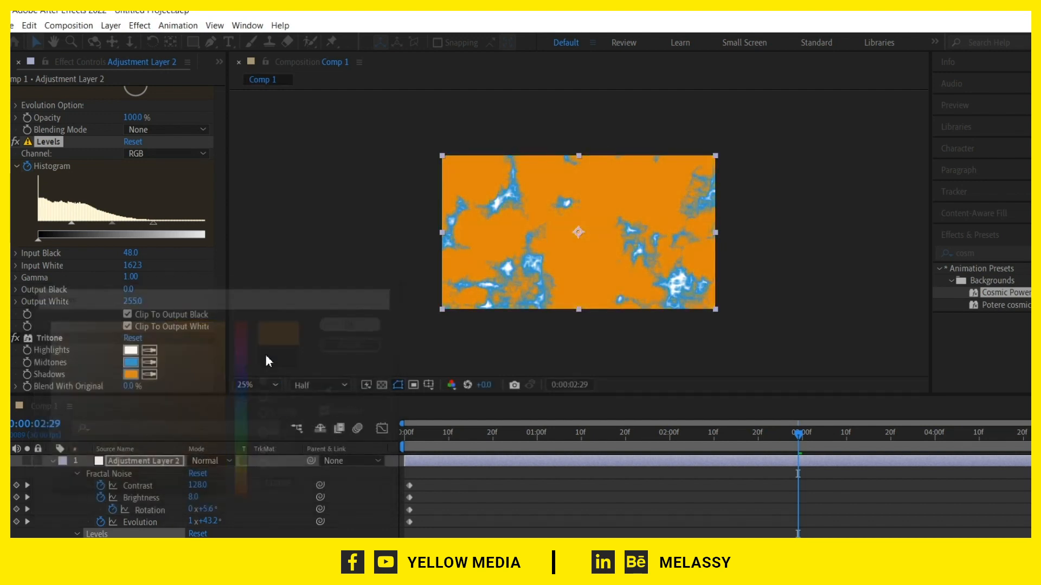
- Set the Tritone Midtones color to a light golden tone, F0CE7D
{"action": "left_click", "coordinate": [131, 362]}
{"action": "left_click_drag", "start_coordinate": [248, 397], "coordinate": [255, 479]}
{"action": "left_click", "coordinate": [152, 398]}
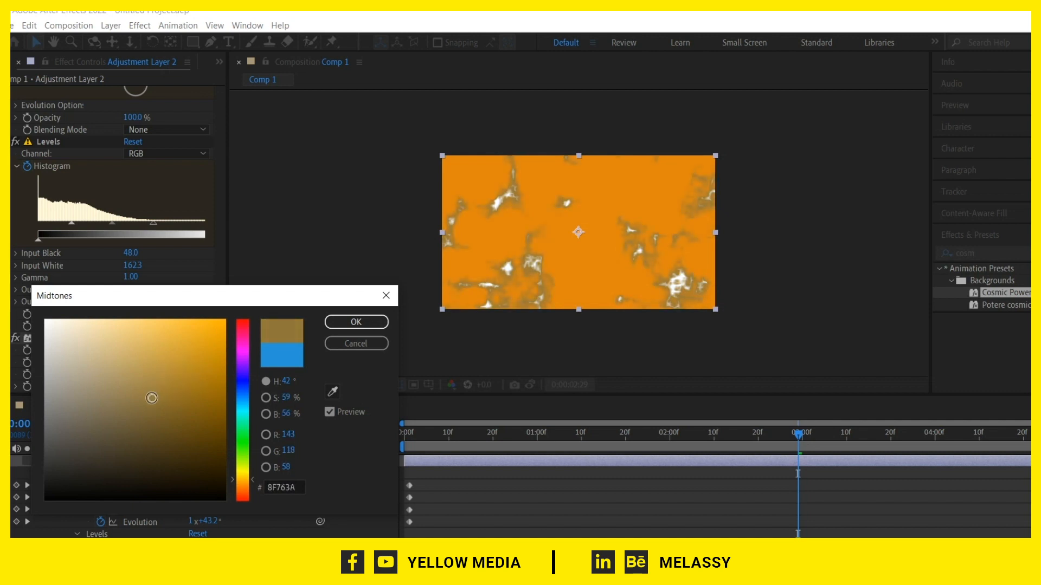
{"action": "mouse_move", "coordinate": [152, 398]}
{"action": "left_mouse_down"}
{"action": "mouse_move", "coordinate": [114, 444]}
{"action": "mouse_move", "coordinate": [168, 351]}
{"action": "mouse_move", "coordinate": [194, 340]}
{"action": "mouse_move", "coordinate": [114, 334]}
{"action": "left_mouse_up"}
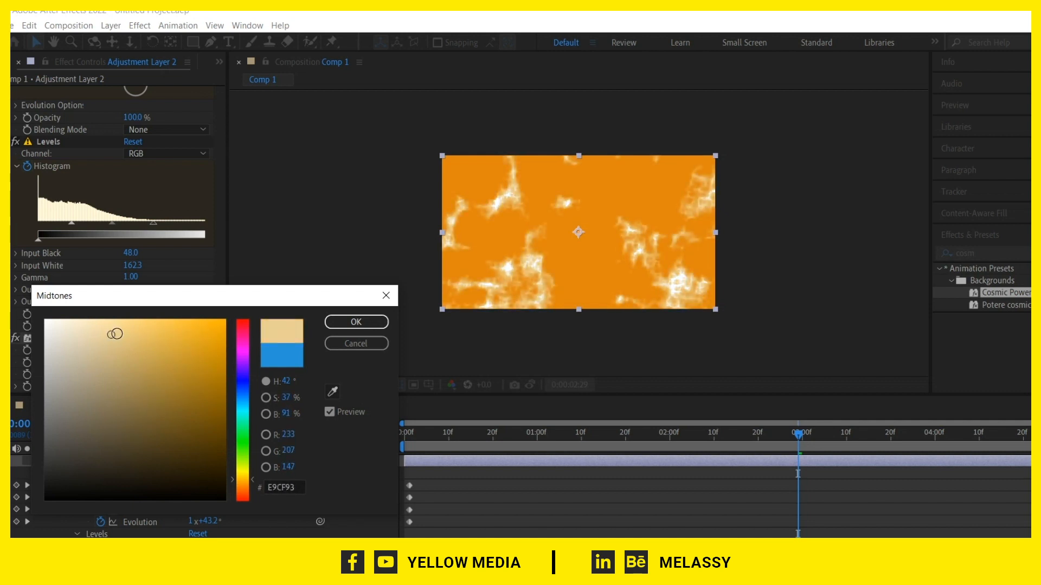
{"action": "left_click", "coordinate": [356, 323]}
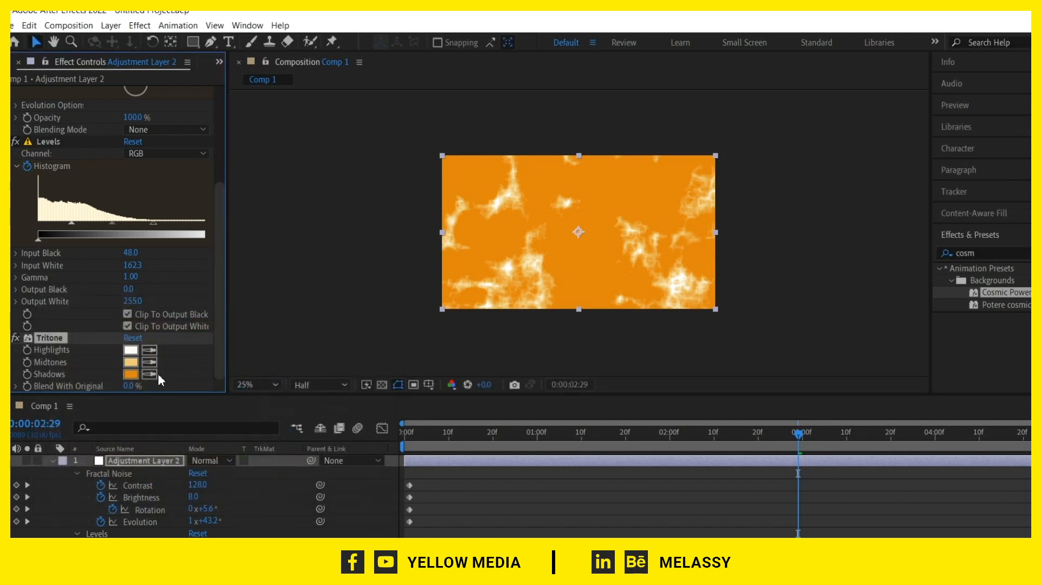
- Try a golden tone for the Tritone Highlights, return them to white FFFFFF, and preview the animation
{"action": "left_click", "coordinate": [129, 352]}
{"action": "left_click_drag", "start_coordinate": [167, 383], "coordinate": [247, 478]}
{"action": "left_click_drag", "start_coordinate": [215, 387], "coordinate": [181, 327]}
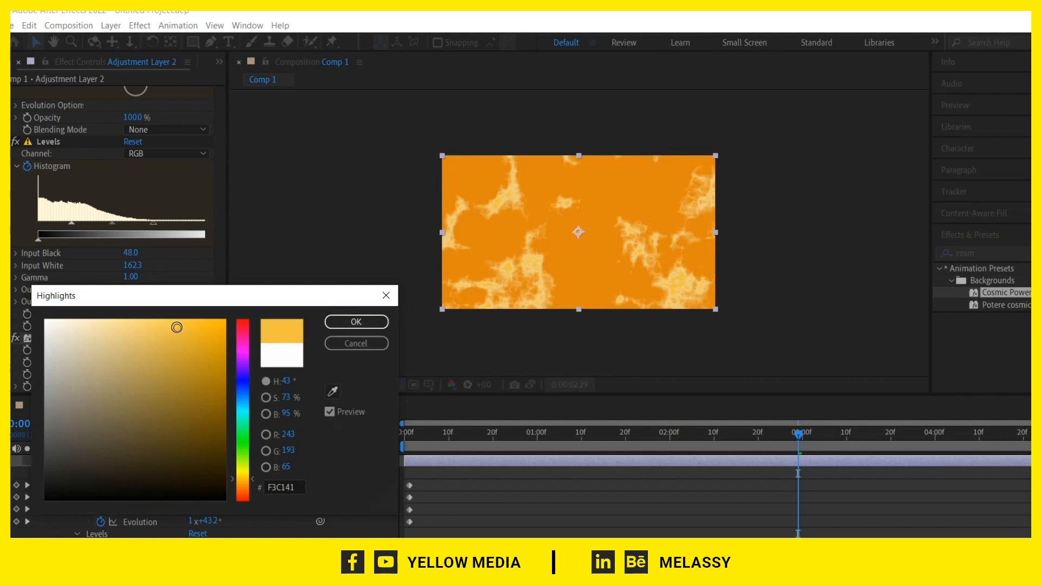
{"action": "left_click_drag", "start_coordinate": [174, 325], "coordinate": [45, 320]}
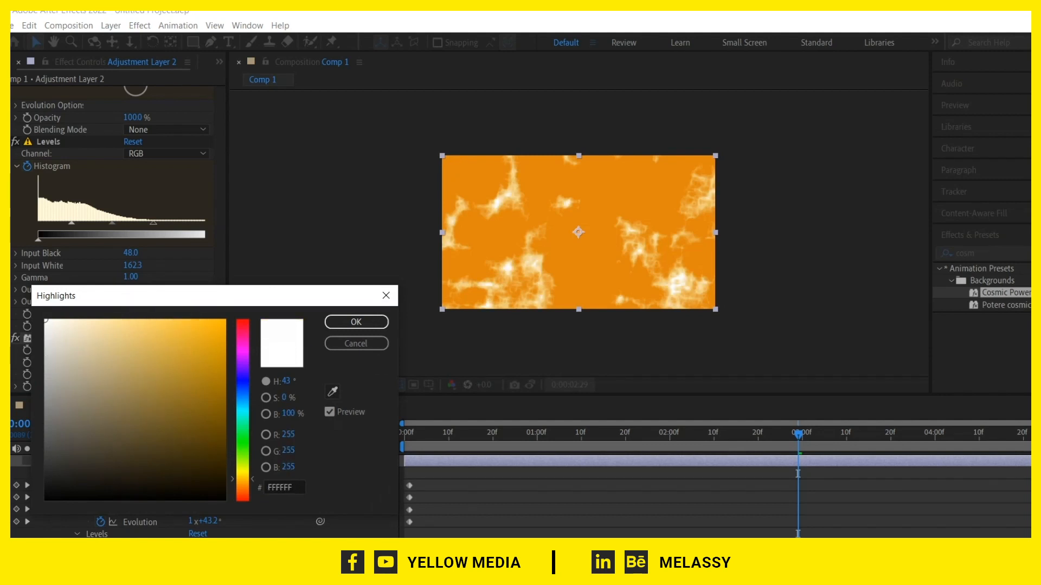
{"action": "left_click", "coordinate": [340, 324]}
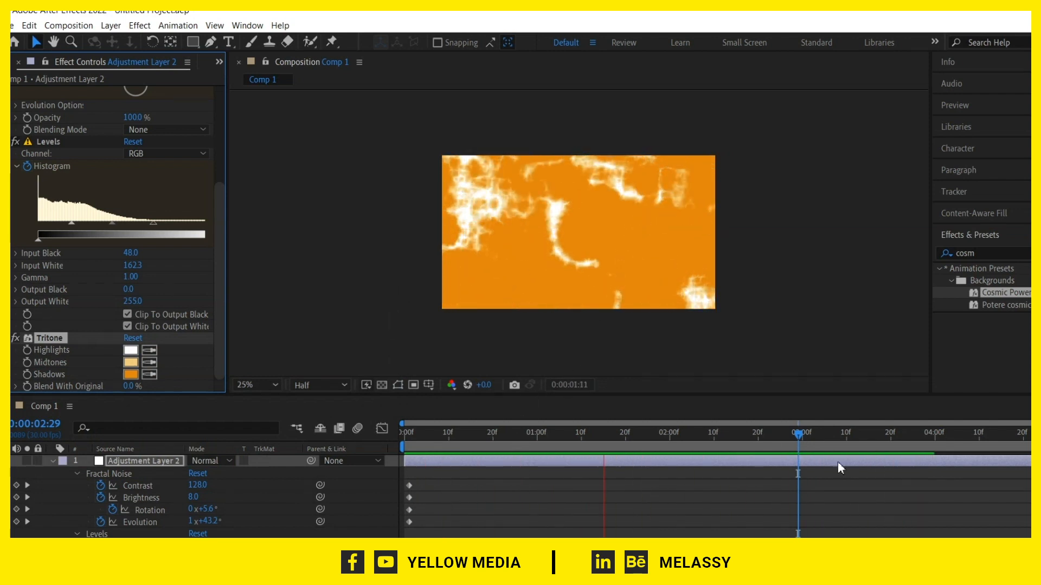
{"action": "left_click", "coordinate": [800, 442]}
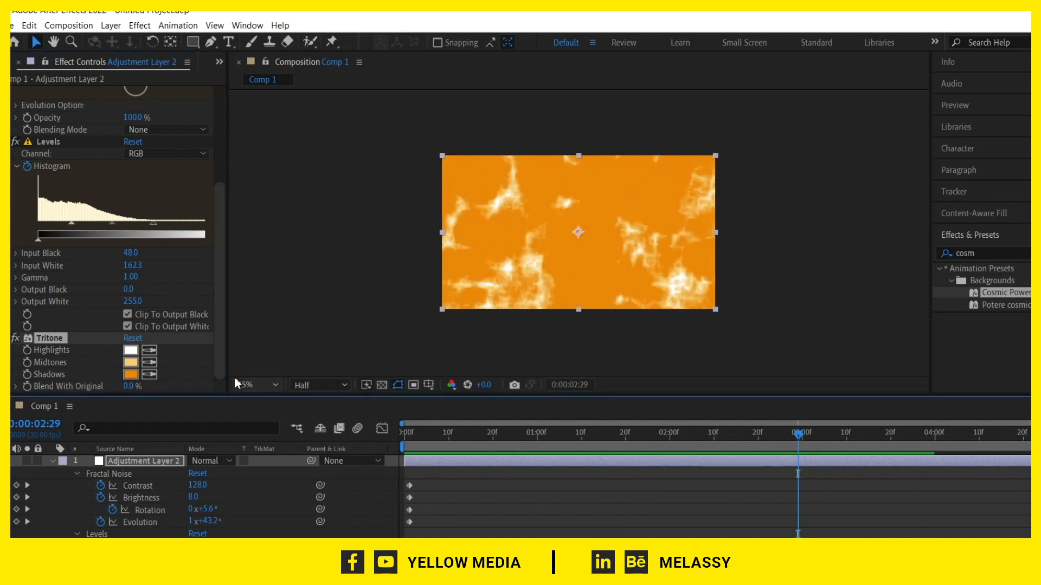
- Recolor the Tritone Shadows to blue 3592DE and the Midtones to a similar blue
{"action": "left_click", "coordinate": [130, 374]}
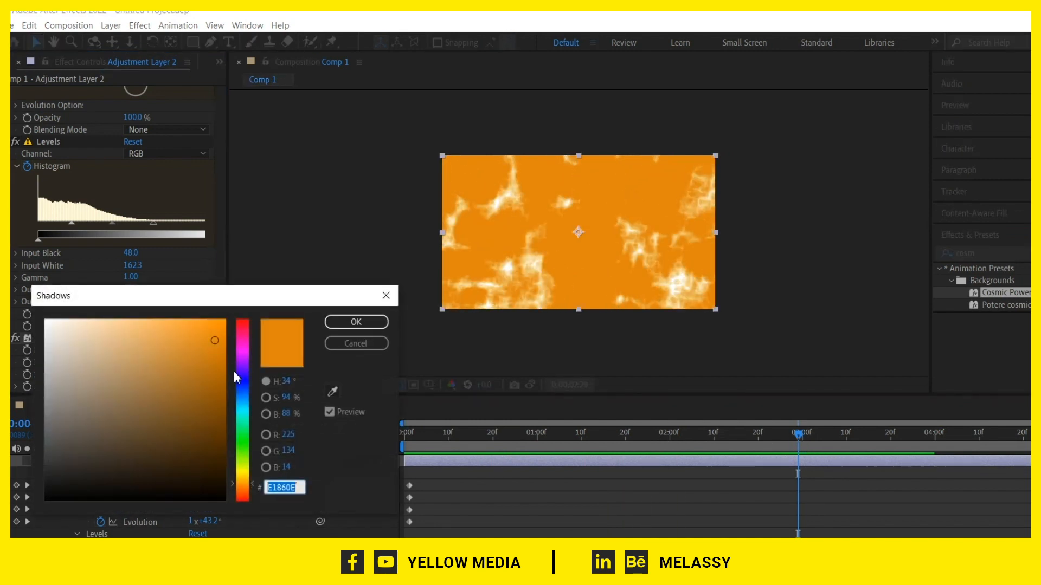
{"action": "left_click_drag", "start_coordinate": [239, 383], "coordinate": [248, 402]}
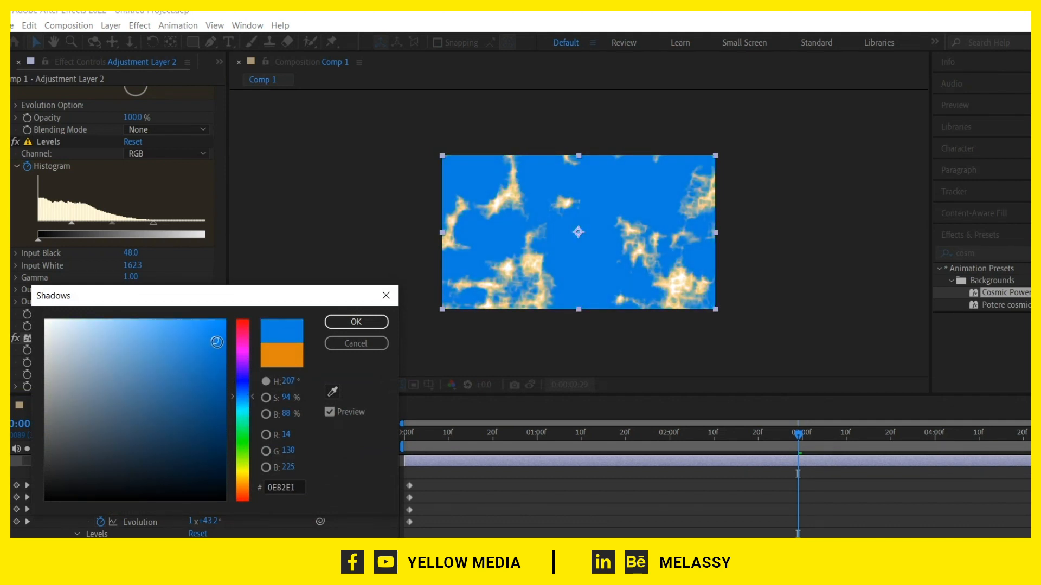
{"action": "mouse_move", "coordinate": [181, 326]}
{"action": "left_mouse_down"}
{"action": "mouse_move", "coordinate": [145, 326]}
{"action": "mouse_move", "coordinate": [217, 330]}
{"action": "mouse_move", "coordinate": [195, 340]}
{"action": "mouse_move", "coordinate": [210, 358]}
{"action": "mouse_move", "coordinate": [183, 343]}
{"action": "left_mouse_up"}
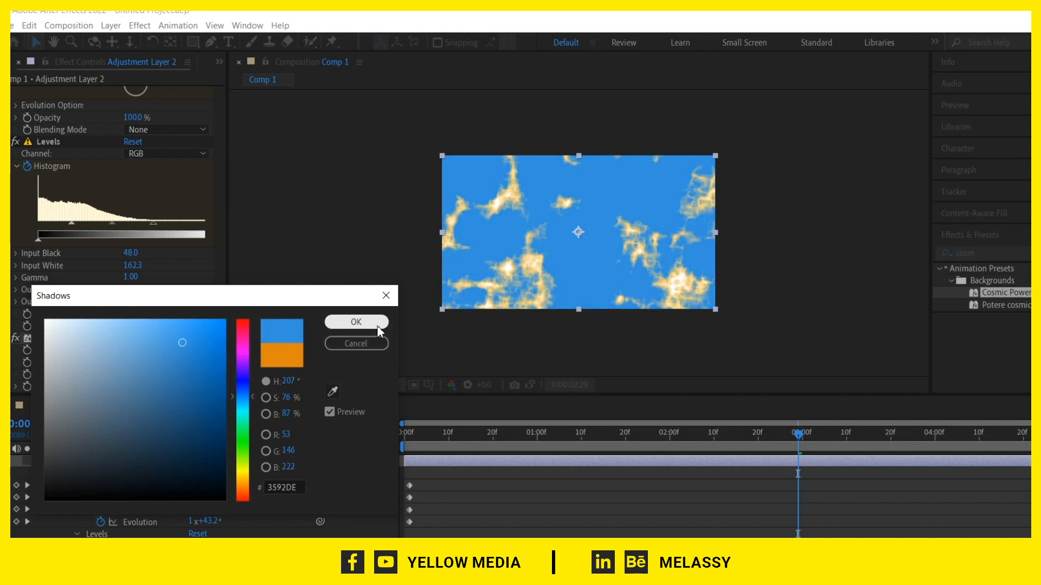
{"action": "left_click", "coordinate": [378, 326]}
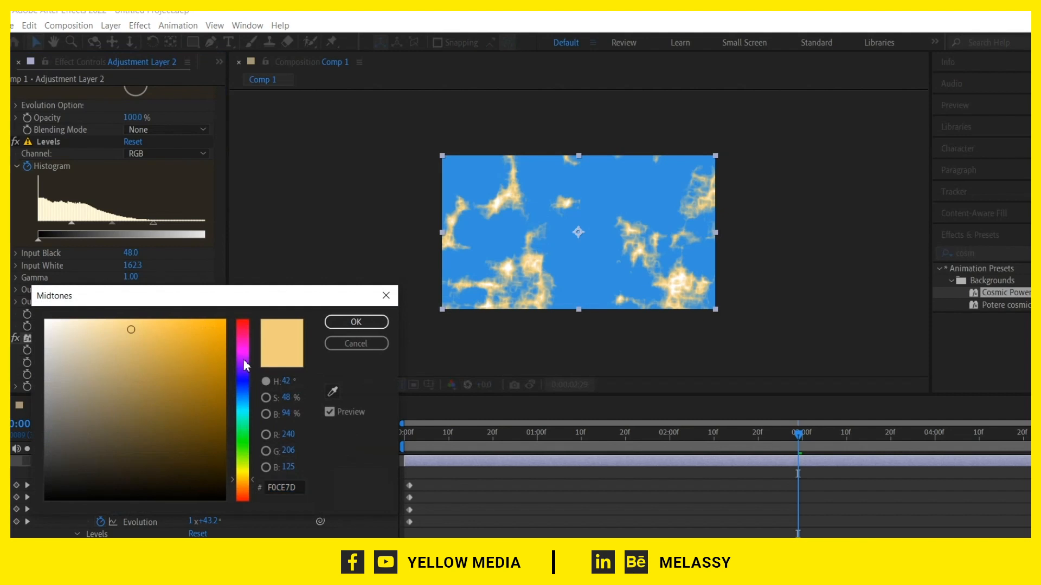
{"action": "mouse_move", "coordinate": [244, 361]}
{"action": "left_mouse_down"}
{"action": "mouse_move", "coordinate": [247, 412]}
{"action": "mouse_move", "coordinate": [248, 396]}
{"action": "mouse_move", "coordinate": [201, 348]}
{"action": "mouse_move", "coordinate": [229, 328]}
{"action": "mouse_move", "coordinate": [179, 338]}
{"action": "left_mouse_up"}
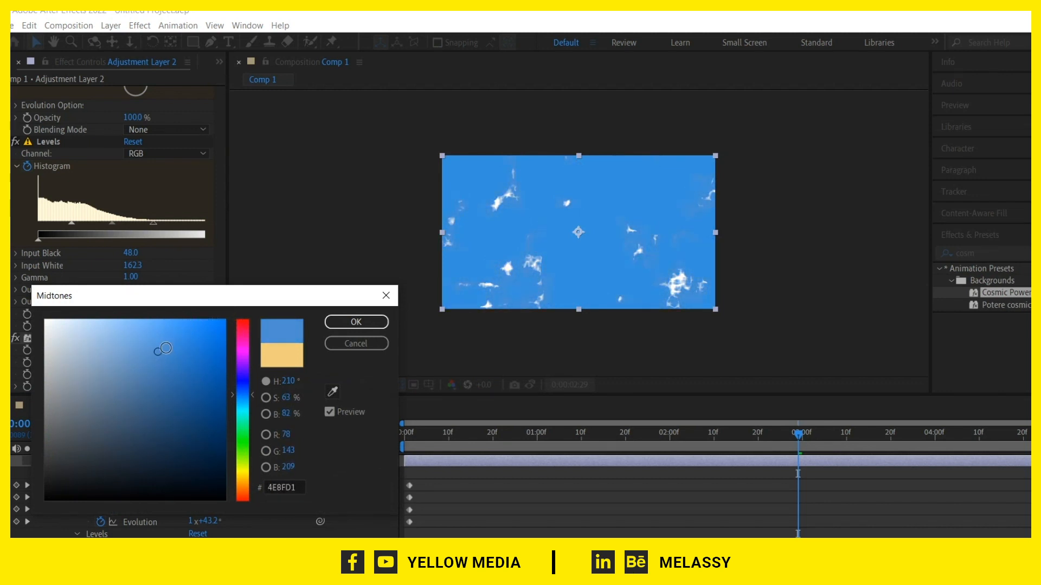
{"action": "left_click", "coordinate": [363, 324]}
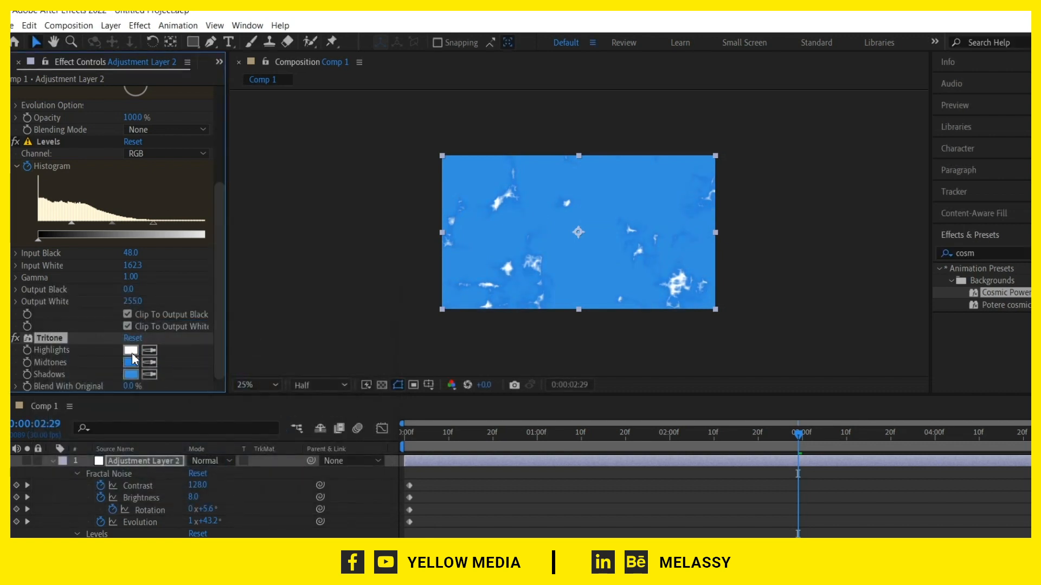
- Set the Tritone Highlights color to a light blue and preview the animation
{"action": "left_click", "coordinate": [131, 351]}
{"action": "left_click", "coordinate": [148, 361]}
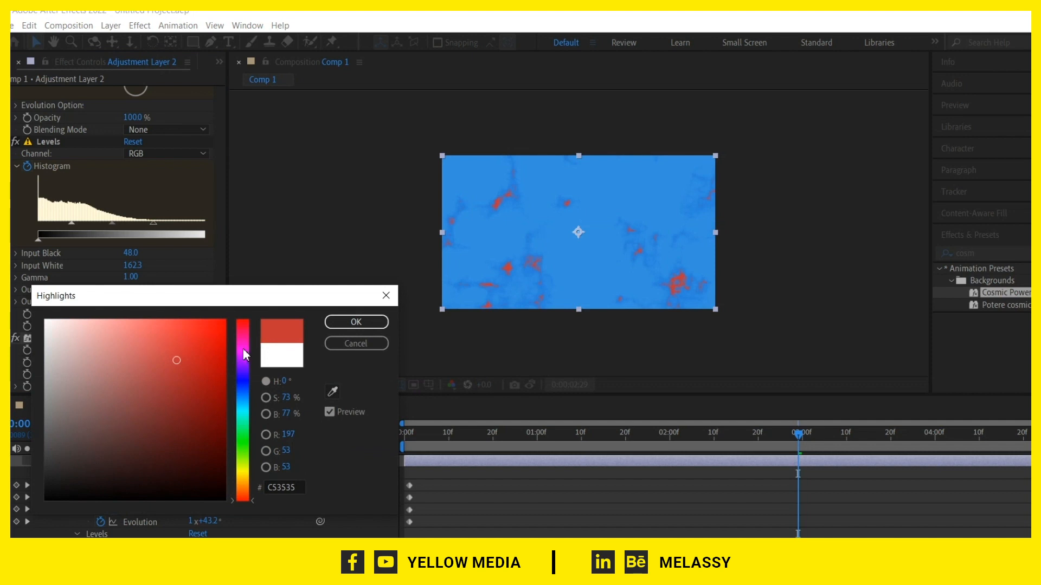
{"action": "left_click_drag", "start_coordinate": [245, 355], "coordinate": [246, 398]}
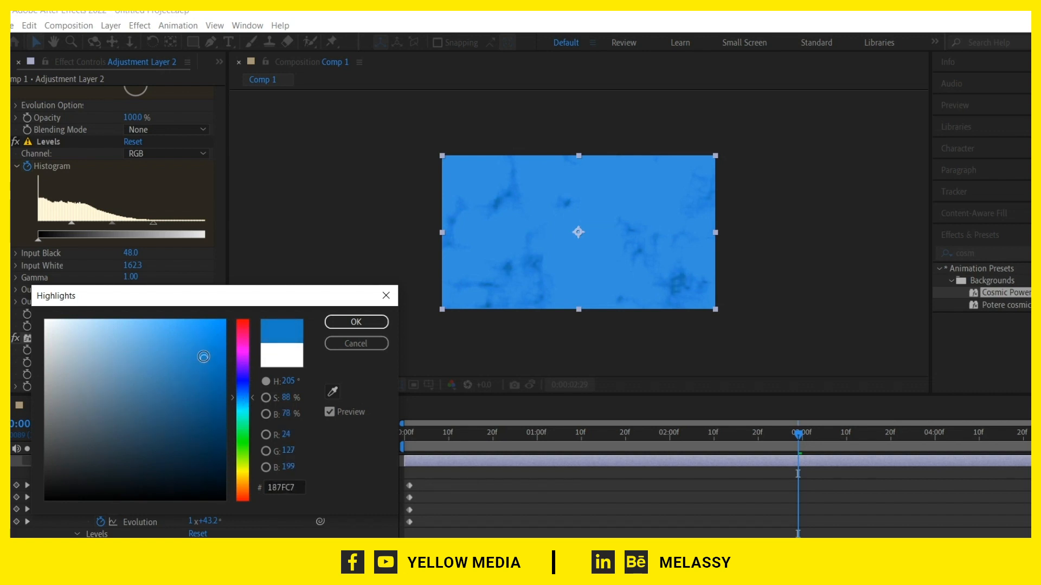
{"action": "left_click_drag", "start_coordinate": [205, 329], "coordinate": [169, 323]}
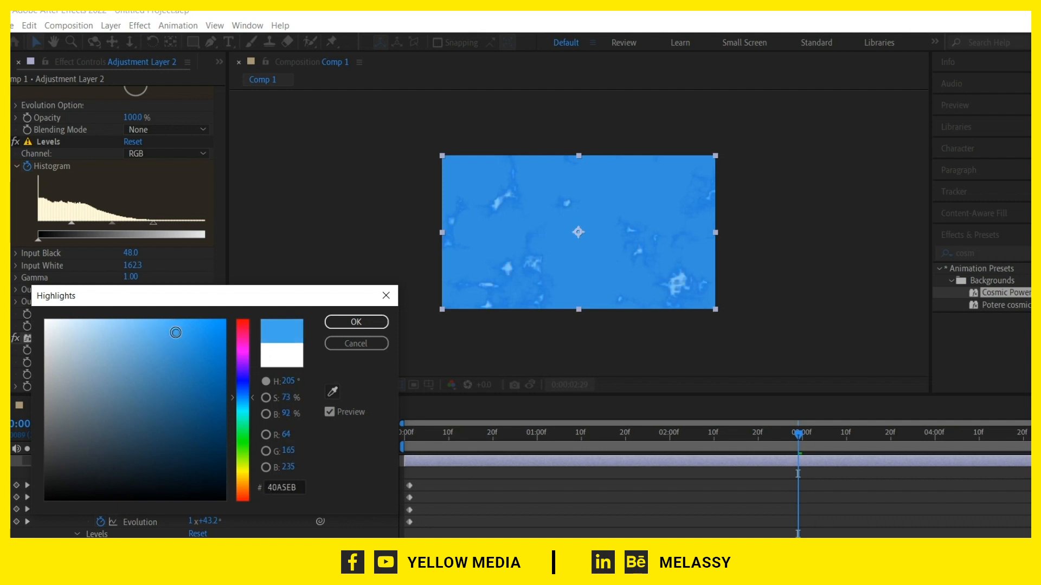
{"action": "left_click", "coordinate": [357, 325]}
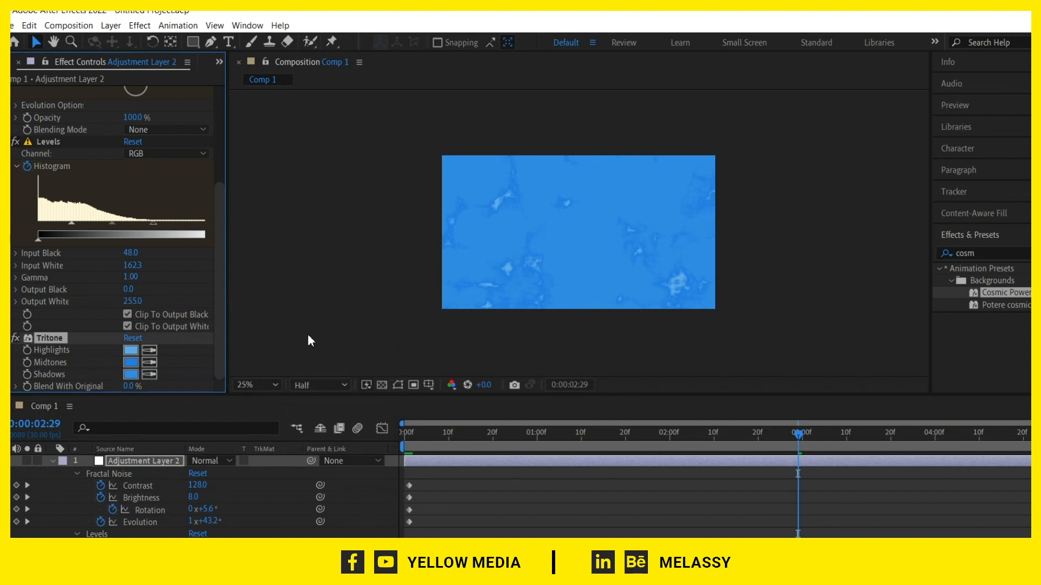
{"action": "key", "text": "space"}
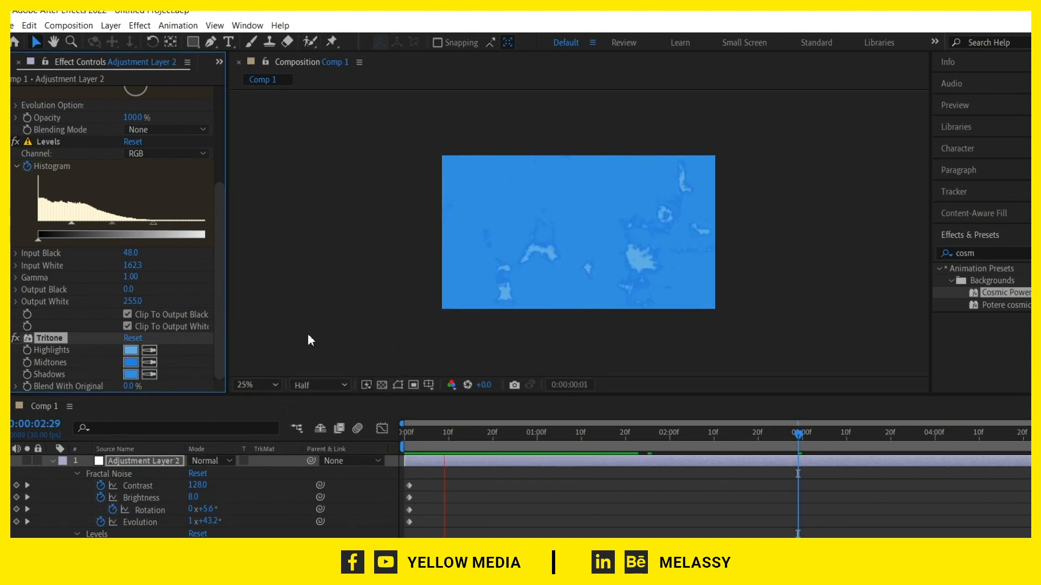
{"action": "left_click", "coordinate": [800, 434]}
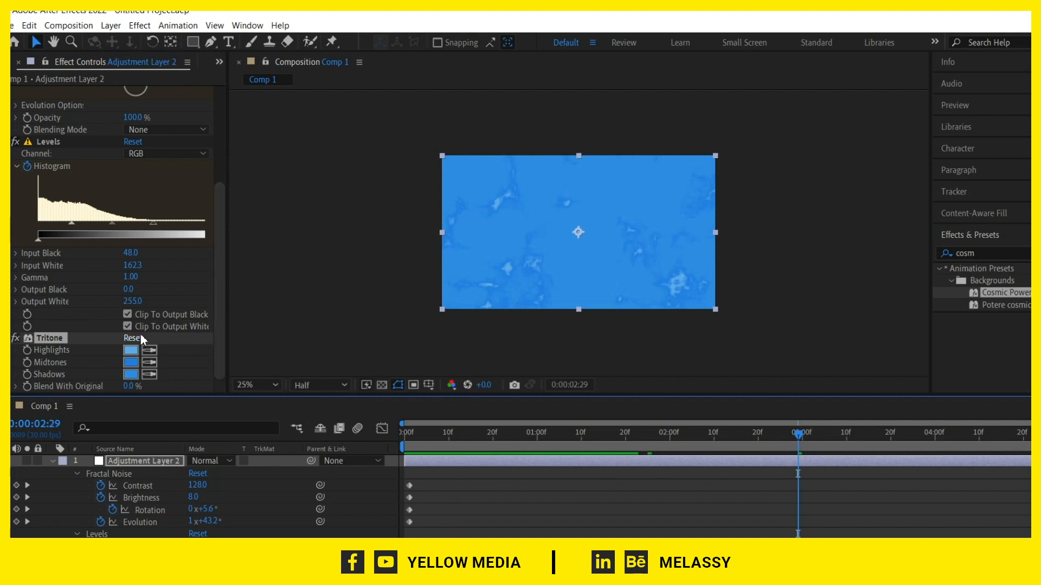
- Change the Fractal Noise effect's Fractal Type to Smeary and preview the animation
{"action": "scroll", "coordinate": [168, 110], "scroll_direction": "up", "scroll_amount": 5}
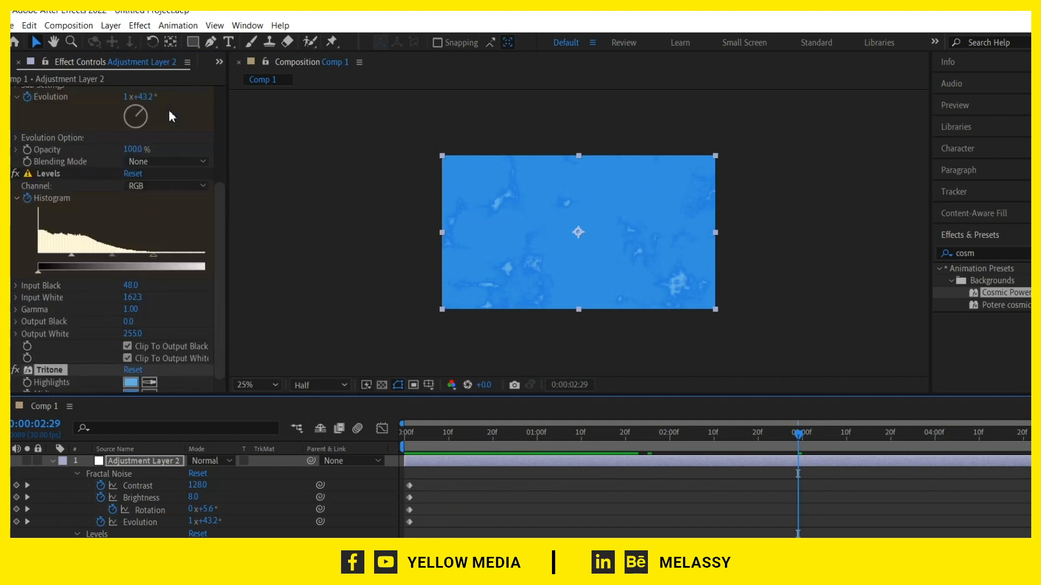
{"action": "left_click", "coordinate": [174, 103]}
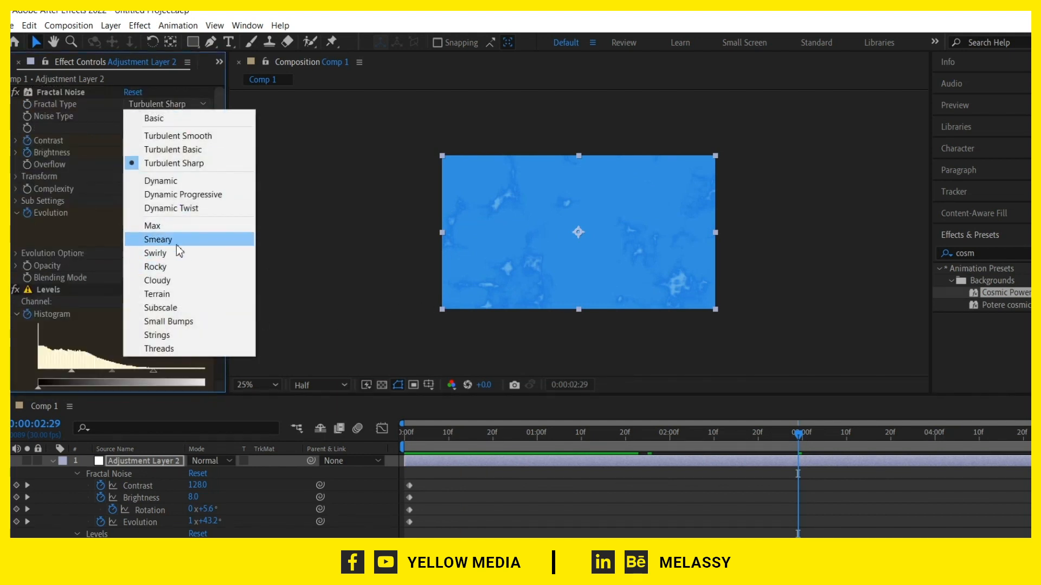
{"action": "left_click", "coordinate": [179, 237]}
{"action": "left_click", "coordinate": [316, 217]}
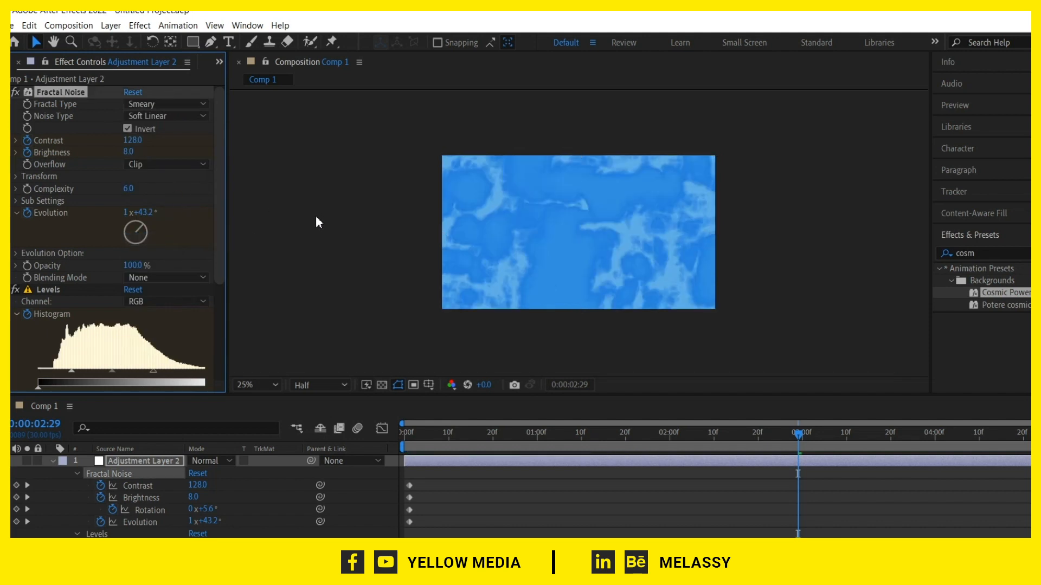
{"action": "key", "text": "space"}
{"action": "key", "text": "space"}
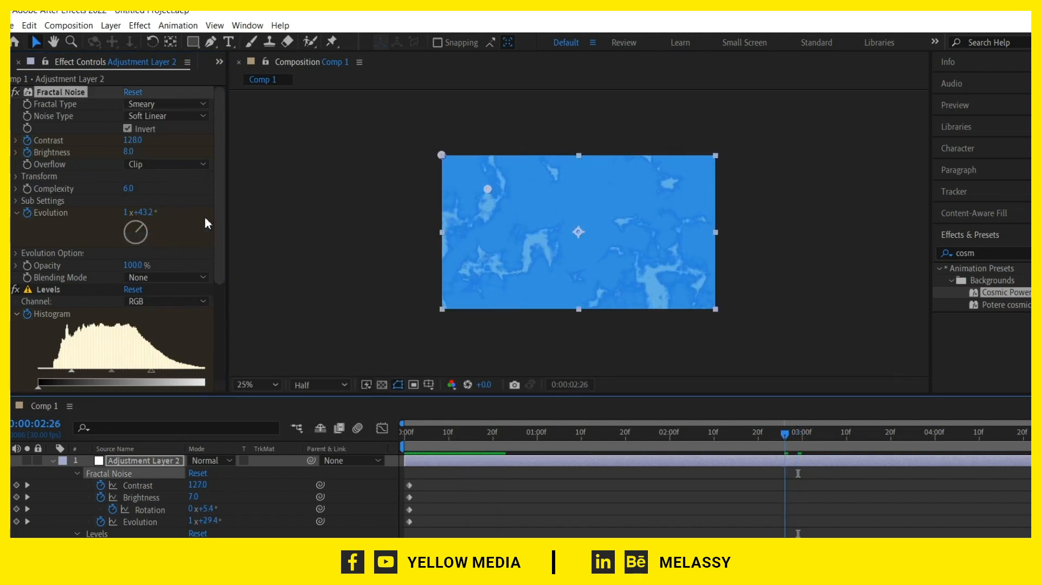
- Try the Rocky and Cloudy options for the Fractal Noise effect's Fractal Type while previewing the animation
{"action": "left_click", "coordinate": [197, 105]}
{"action": "left_click", "coordinate": [168, 266]}
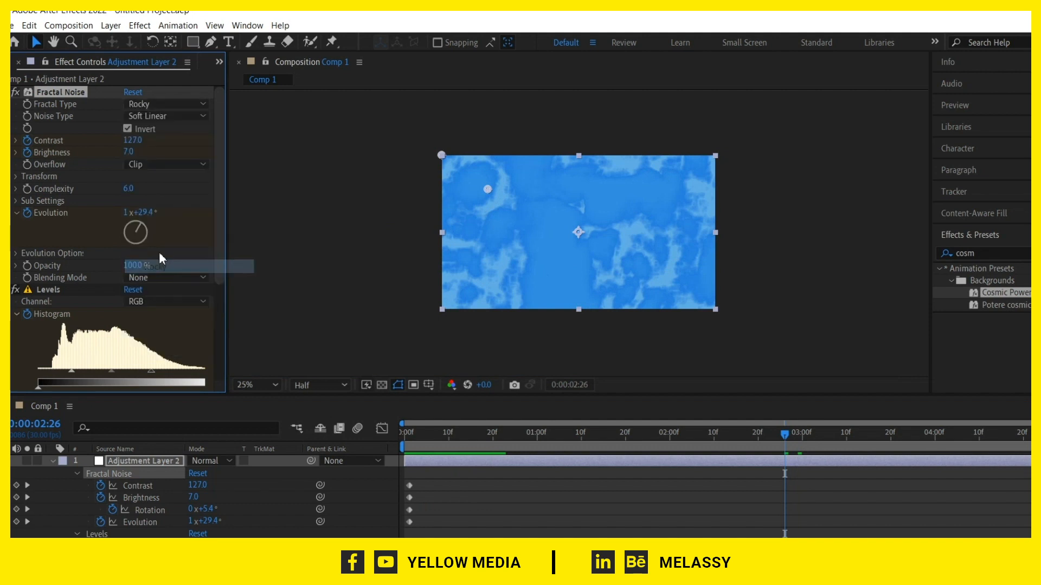
{"action": "key", "text": "space"}
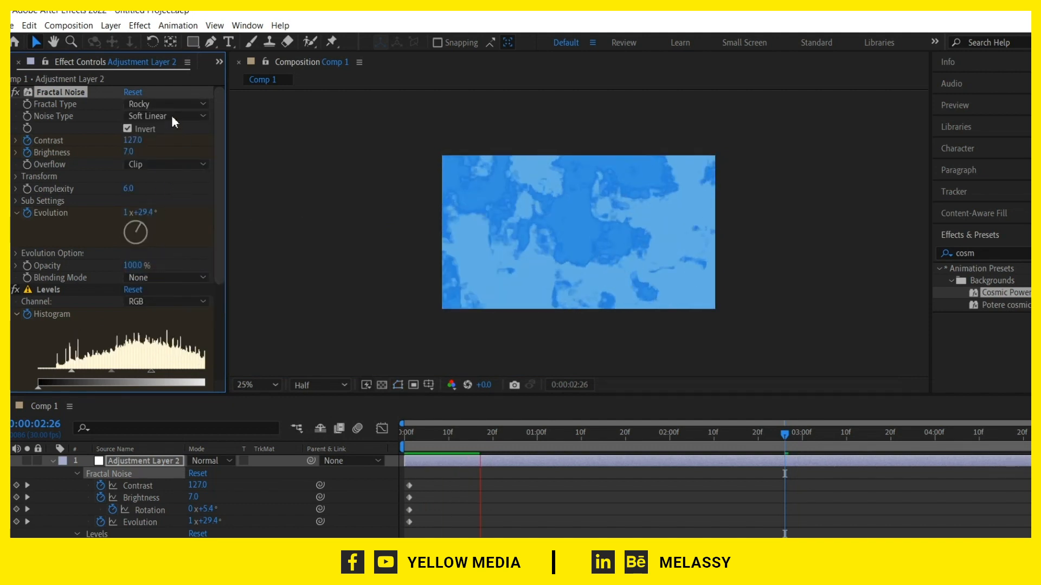
{"action": "left_click", "coordinate": [173, 103]}
{"action": "left_click", "coordinate": [184, 280]}
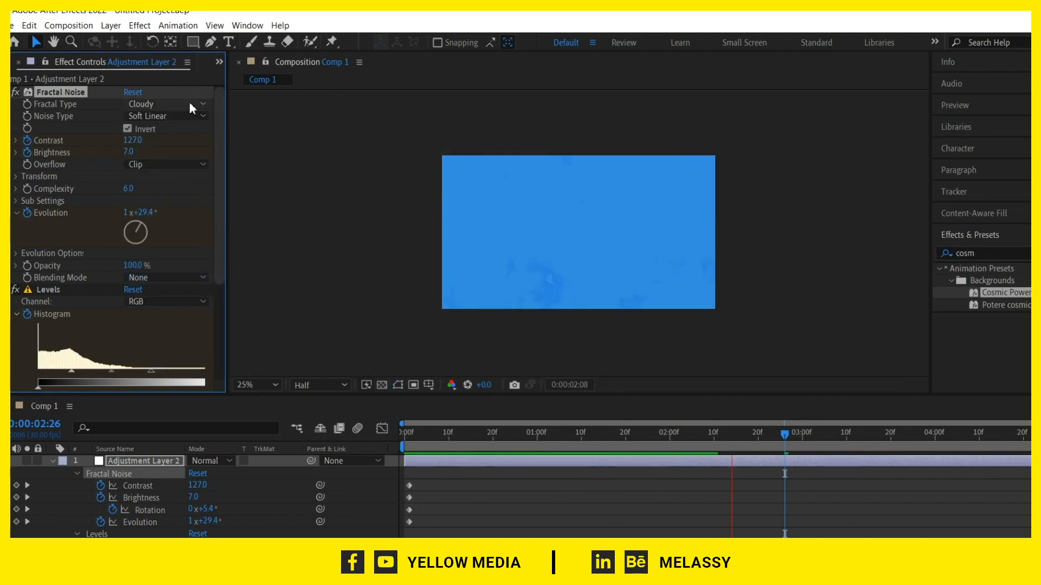
- Try the Subscale, Small Bumps and Strings fractal types on the Fractal Noise effect during the preview
{"action": "left_click", "coordinate": [185, 104]}
{"action": "left_click", "coordinate": [214, 308]}
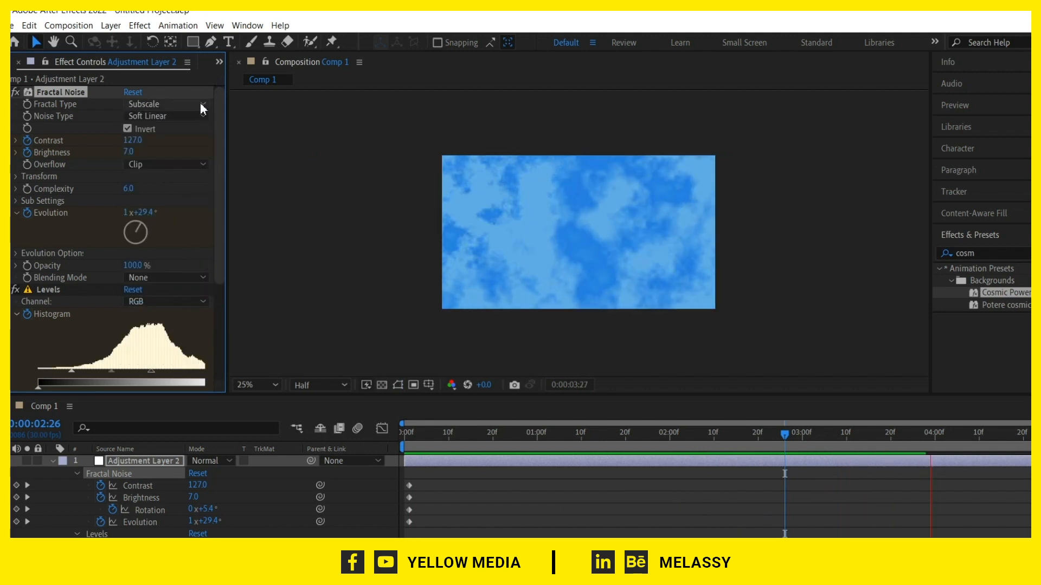
{"action": "left_click", "coordinate": [200, 103]}
{"action": "left_click", "coordinate": [197, 321]}
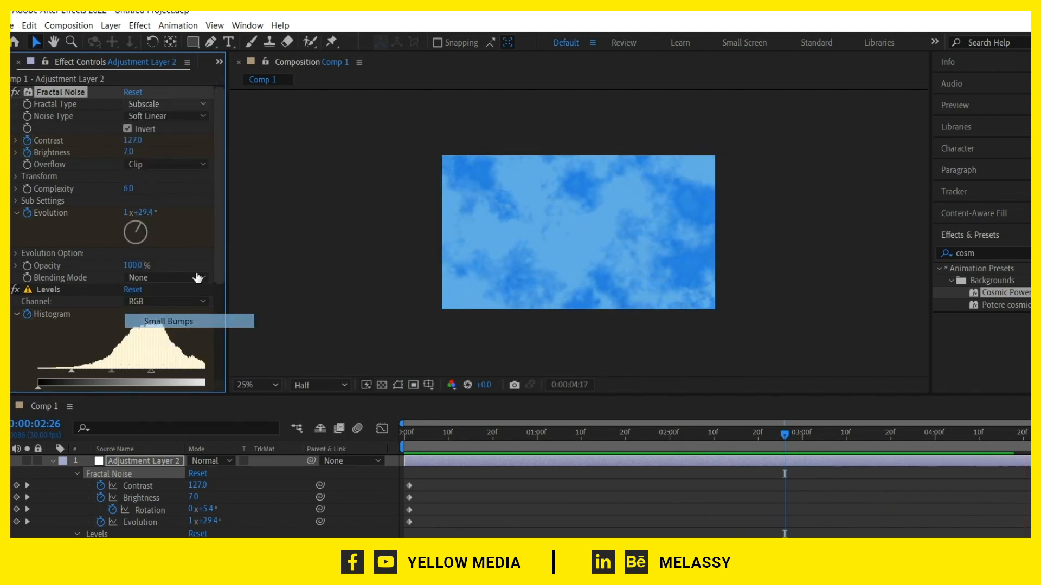
{"action": "left_click", "coordinate": [174, 108]}
{"action": "left_click", "coordinate": [174, 335]}
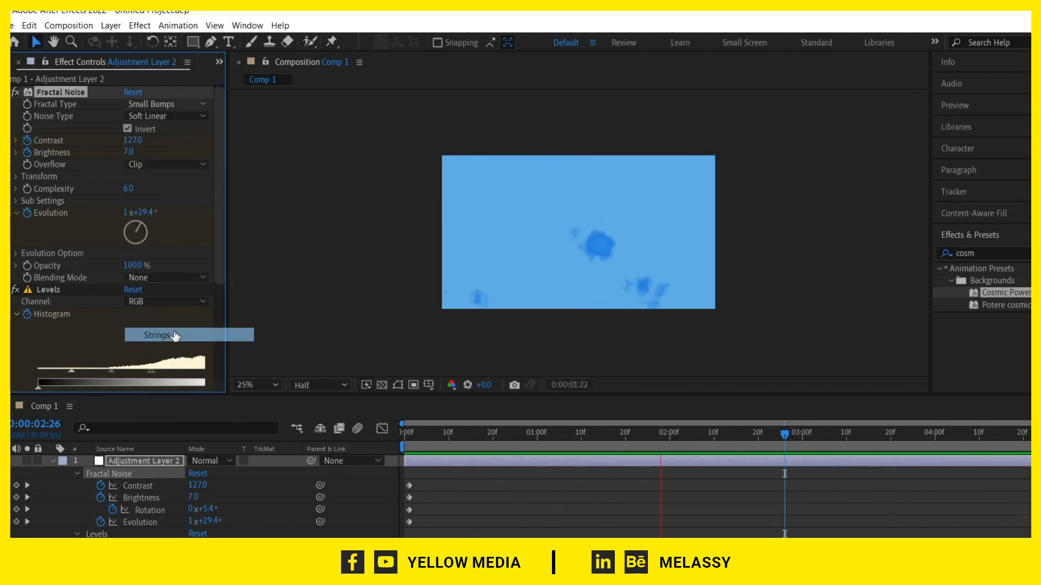
- Try the Dynamic and Max fractal types on the Fractal Noise effect during the preview
{"action": "left_click", "coordinate": [188, 105]}
{"action": "left_click", "coordinate": [175, 181]}
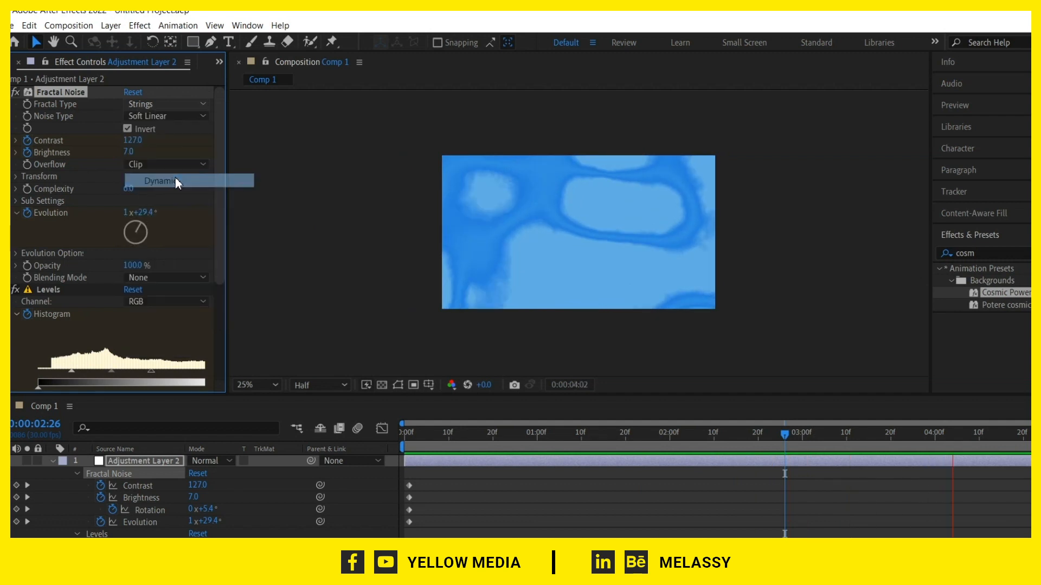
{"action": "left_click", "coordinate": [205, 105]}
{"action": "left_click", "coordinate": [190, 225]}
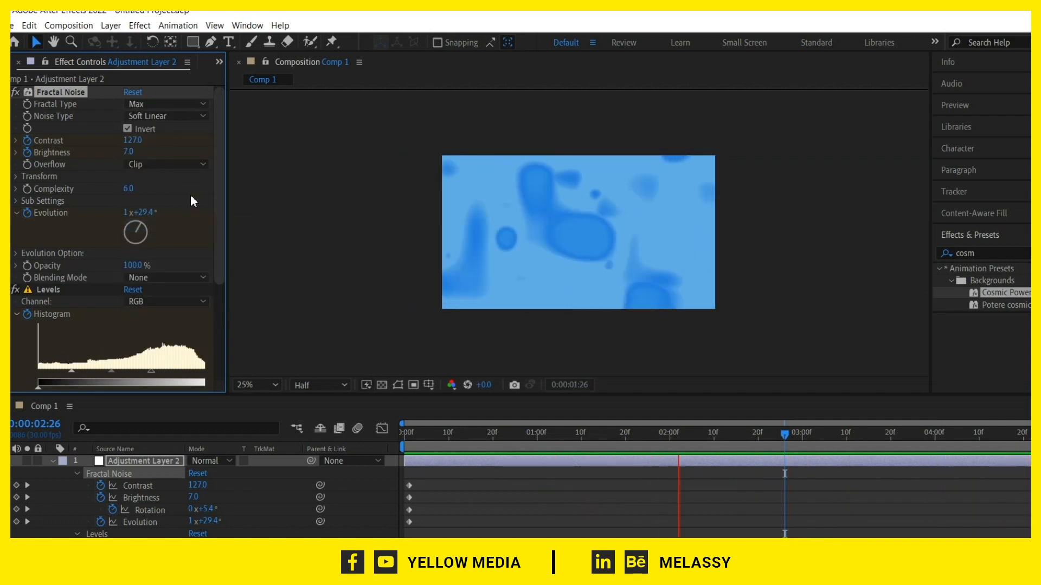
- Set the Fractal Type to Turbulent Sharp with Soft Clamp overflow, and move the Offset Turbulence point to about 992, 568
{"action": "left_click", "coordinate": [180, 105]}
{"action": "left_click", "coordinate": [172, 163]}
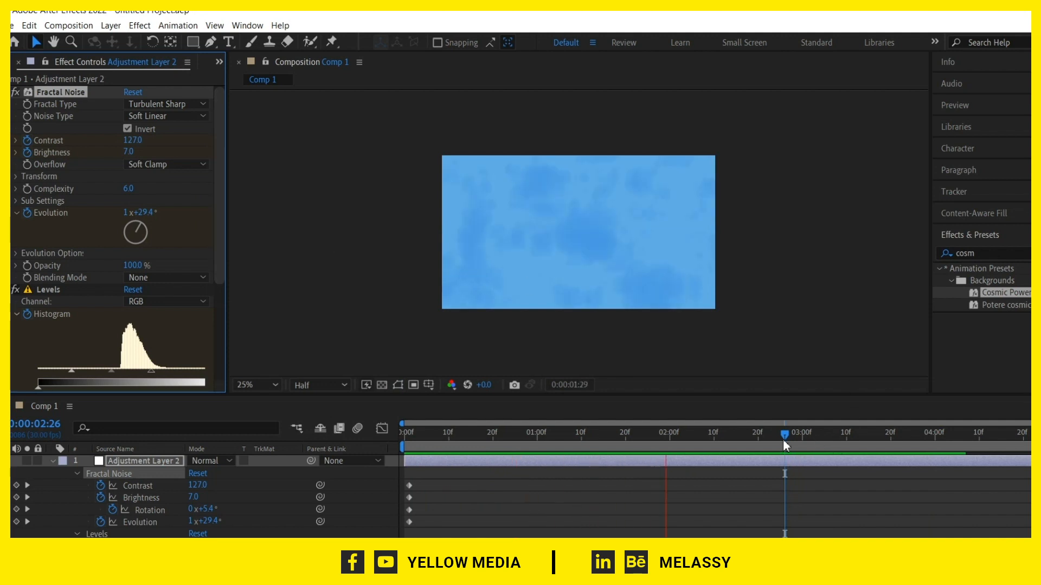
{"action": "left_click", "coordinate": [561, 233]}
{"action": "left_click_drag", "start_coordinate": [525, 215], "coordinate": [583, 235]}
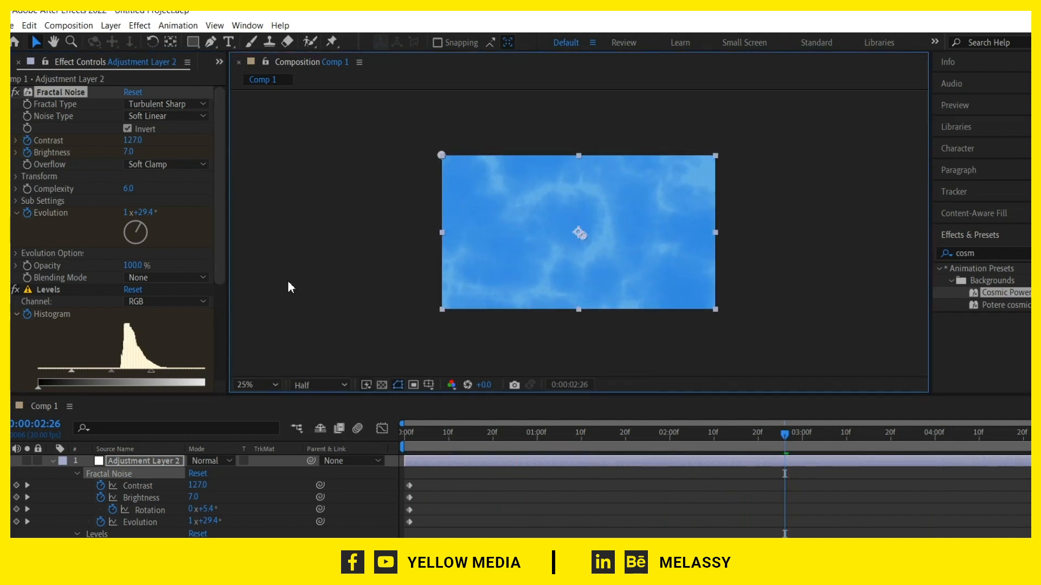
- Reduce the Fractal Noise effect's Transform Scale to about 113 and preview the animation
{"action": "left_click", "coordinate": [18, 177]}
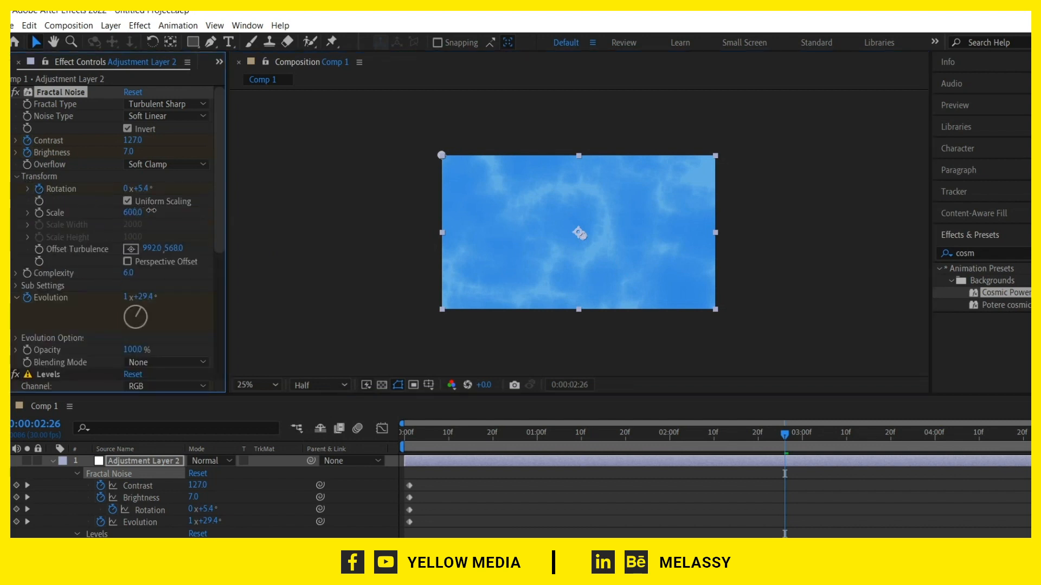
{"action": "left_click_drag", "start_coordinate": [151, 211], "coordinate": [11, 207]}
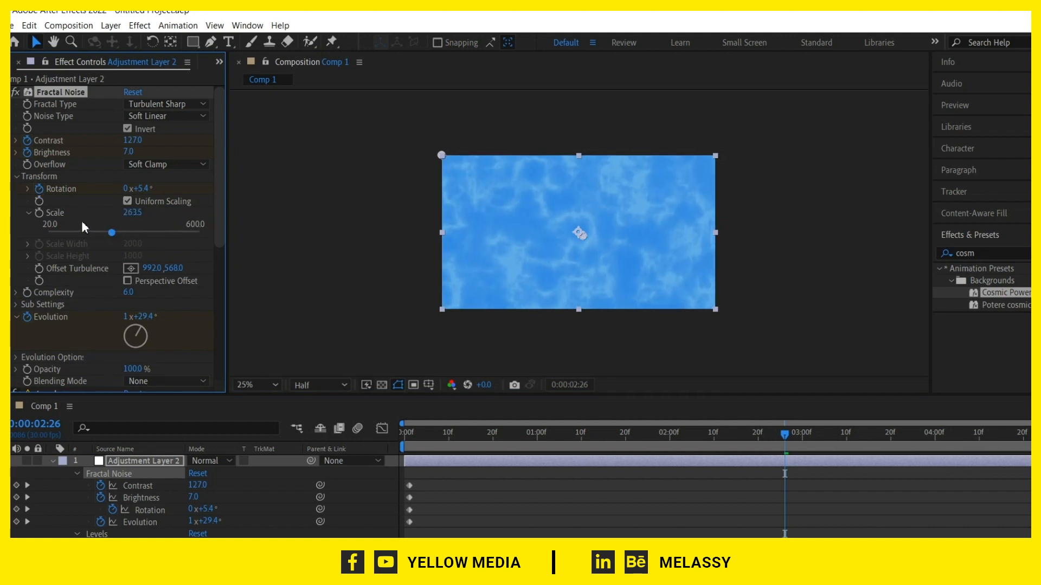
{"action": "left_click_drag", "start_coordinate": [81, 220], "coordinate": [74, 221]}
{"action": "key", "text": "space"}
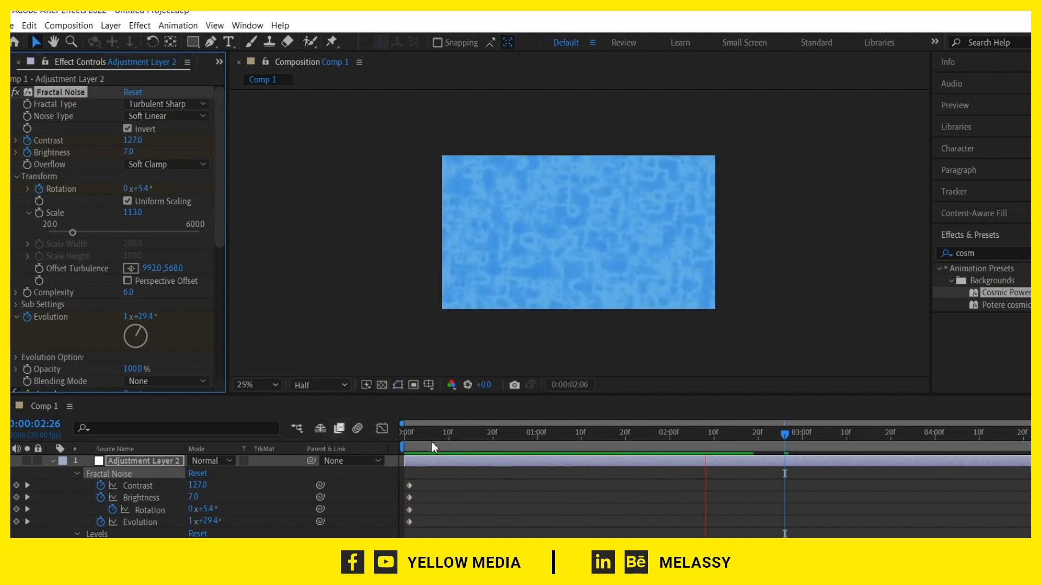
- Preview the animation with the work area starting at 0:00:02:11, and return the work area start to the composition's beginning
{"action": "left_click_drag", "start_coordinate": [671, 433], "coordinate": [720, 440]}
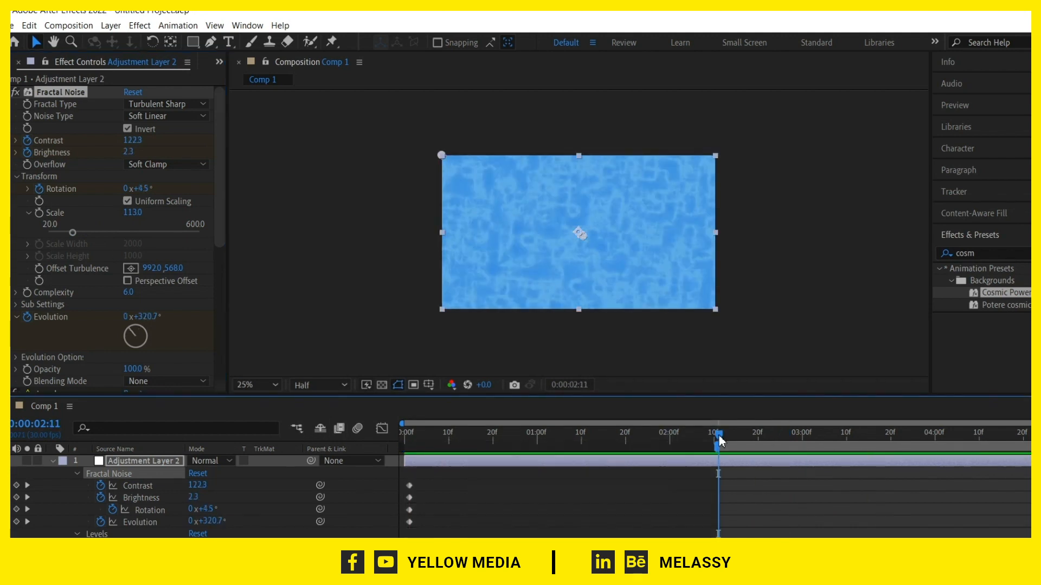
{"action": "key", "text": "space"}
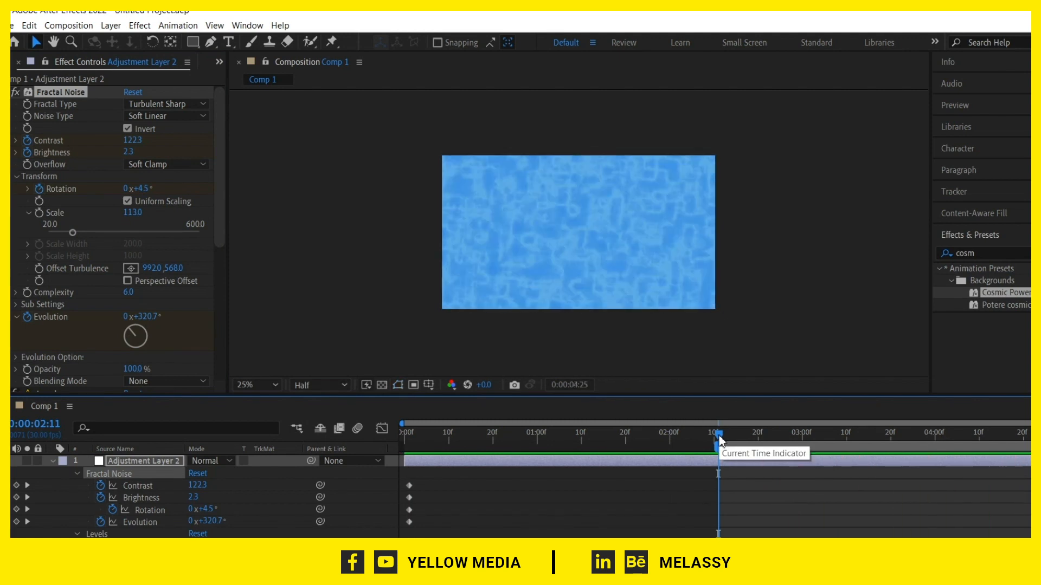
{"action": "key", "text": "space"}
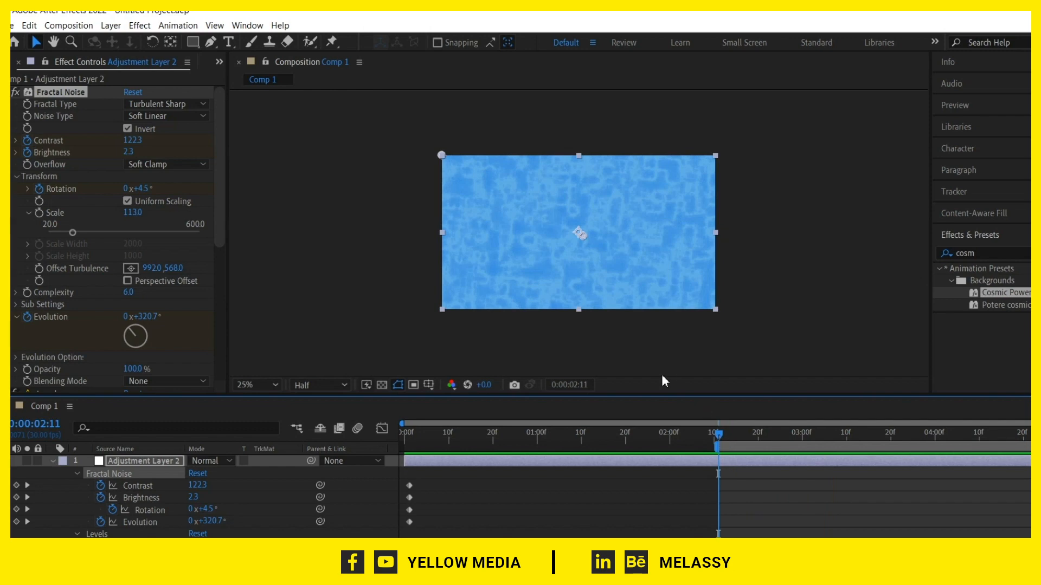
{"action": "key", "text": "period"}
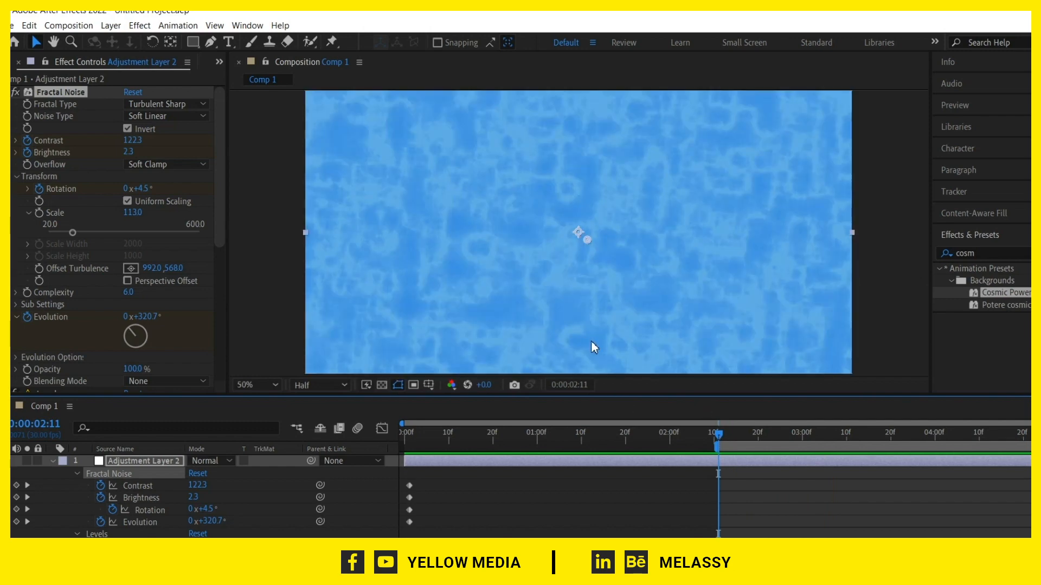
{"action": "key", "text": "space"}
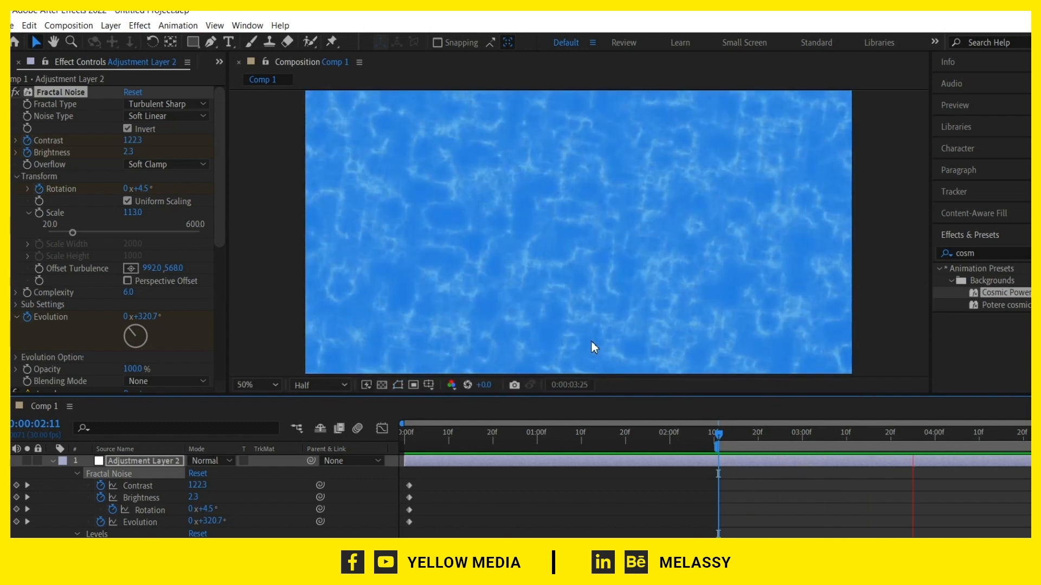
{"action": "key", "text": "space"}
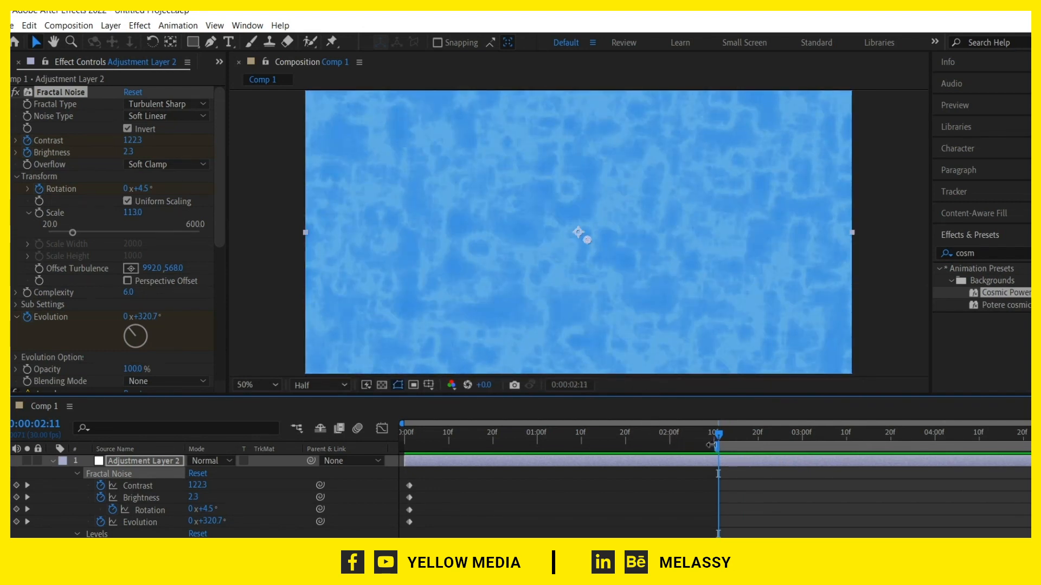
{"action": "left_click_drag", "start_coordinate": [487, 450], "coordinate": [401, 446]}
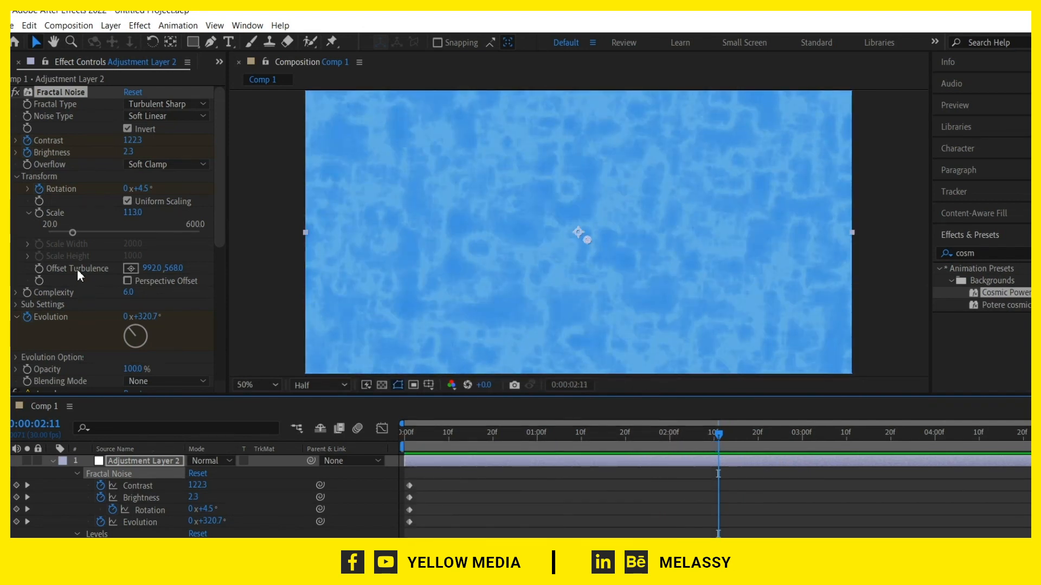
- Fine-tune the Fractal Noise Scale to 110.3 and preview the whole animation
{"action": "mouse_move", "coordinate": [62, 235]}
{"action": "left_mouse_down"}
{"action": "mouse_move", "coordinate": [34, 242]}
{"action": "mouse_move", "coordinate": [92, 239]}
{"action": "mouse_move", "coordinate": [72, 236]}
{"action": "left_mouse_up"}
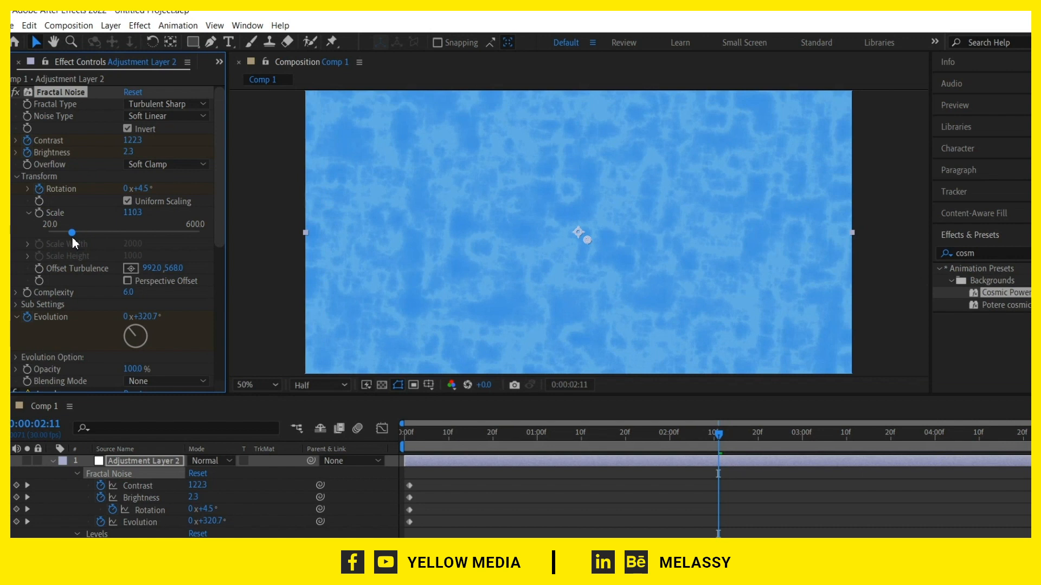
{"action": "key", "text": "space"}
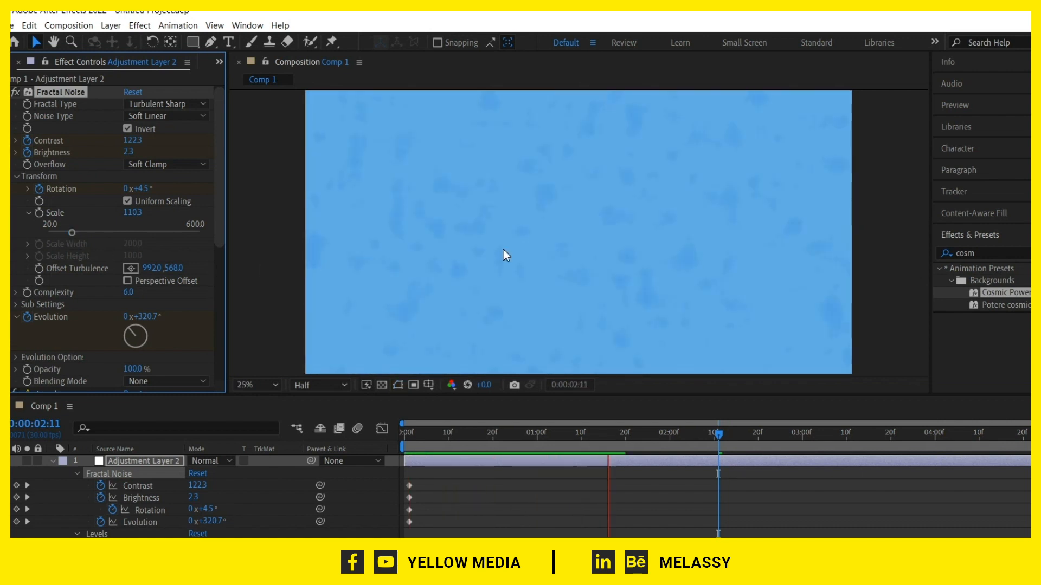
{"action": "key", "text": "comma"}
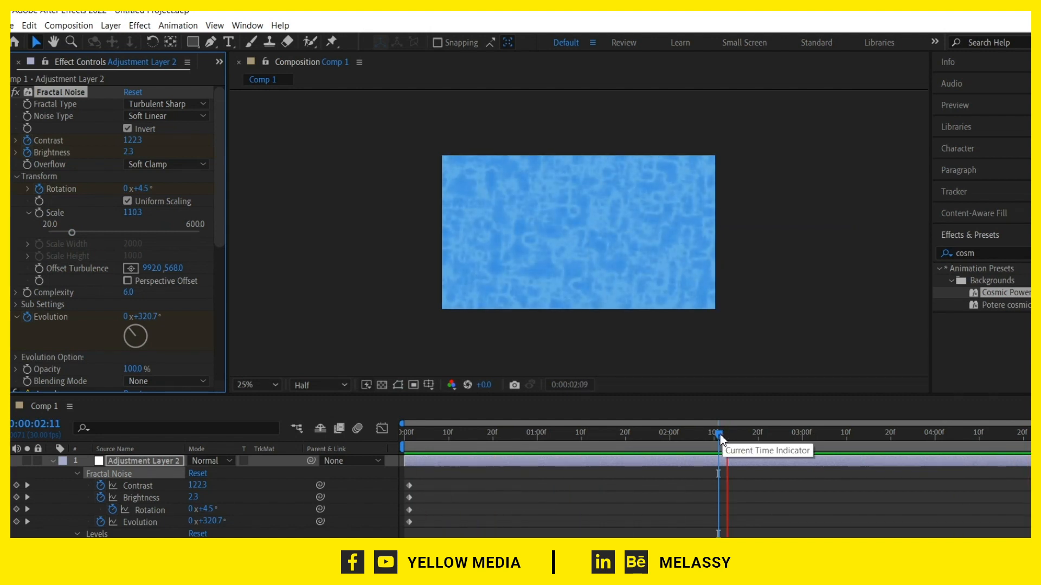
{"action": "left_click_drag", "start_coordinate": [736, 440], "coordinate": [790, 446]}
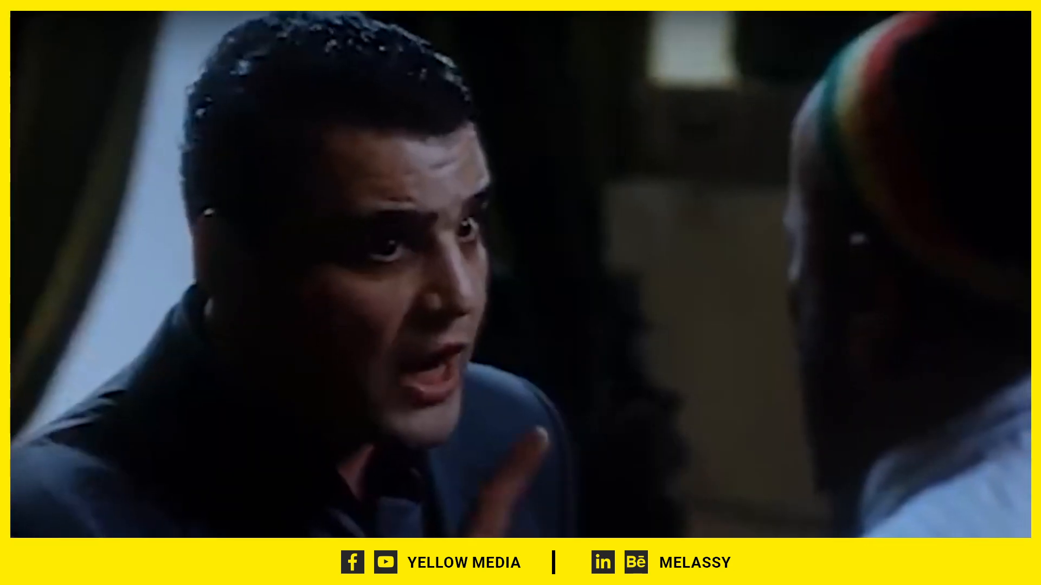